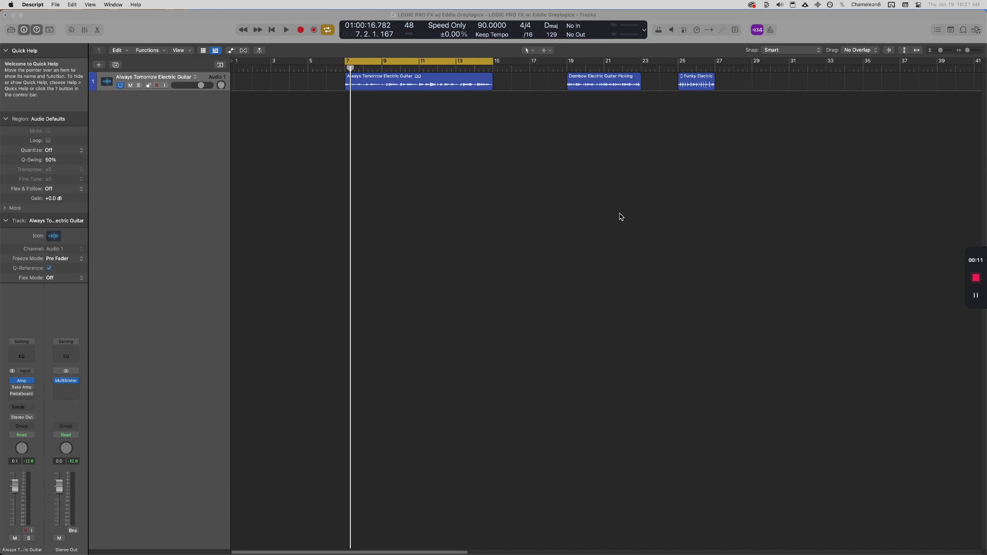
Step: Open the Key Commands list filtered to 'solo' and inspect the three solo command shortcuts
{"action": "left_click", "coordinate": [586, 233]}
{"action": "key", "text": "alt+k"}
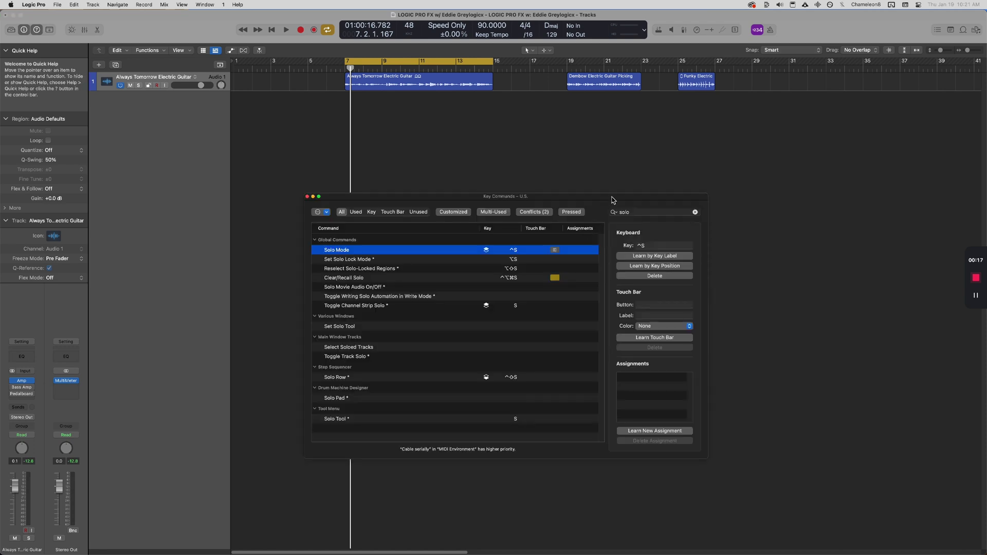
{"action": "left_click_drag", "start_coordinate": [609, 198], "coordinate": [659, 172]}
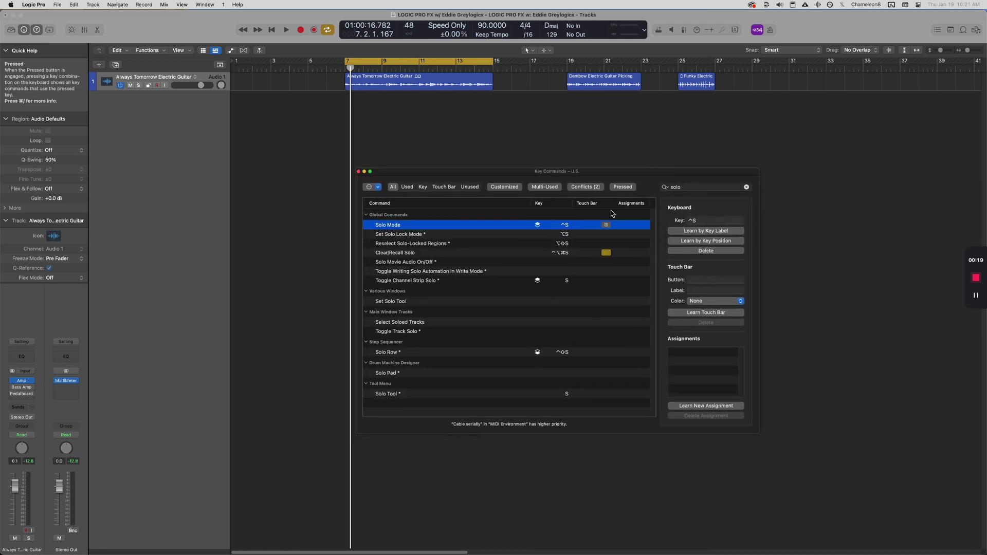
{"action": "left_click", "coordinate": [496, 255], "text": "shift"}
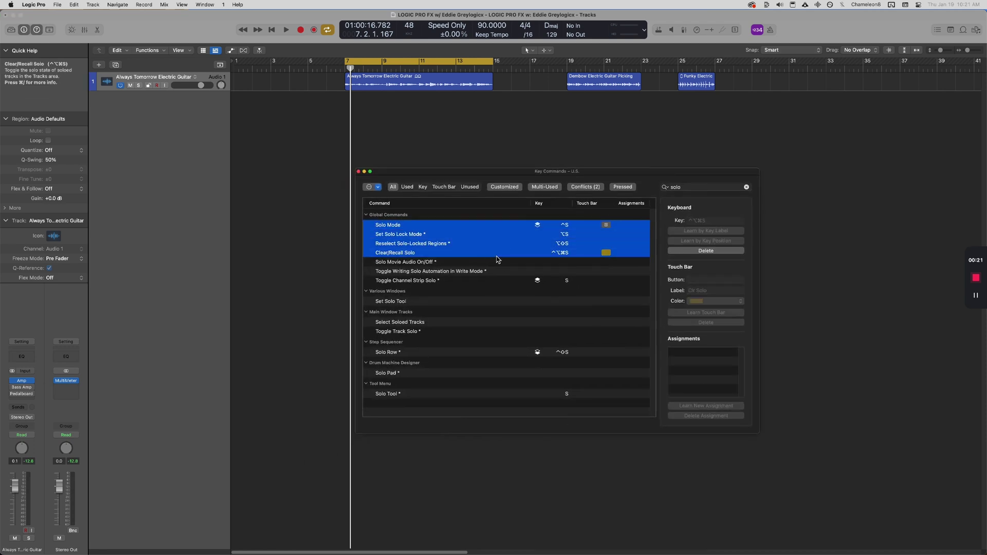
{"action": "left_click", "coordinate": [426, 229]}
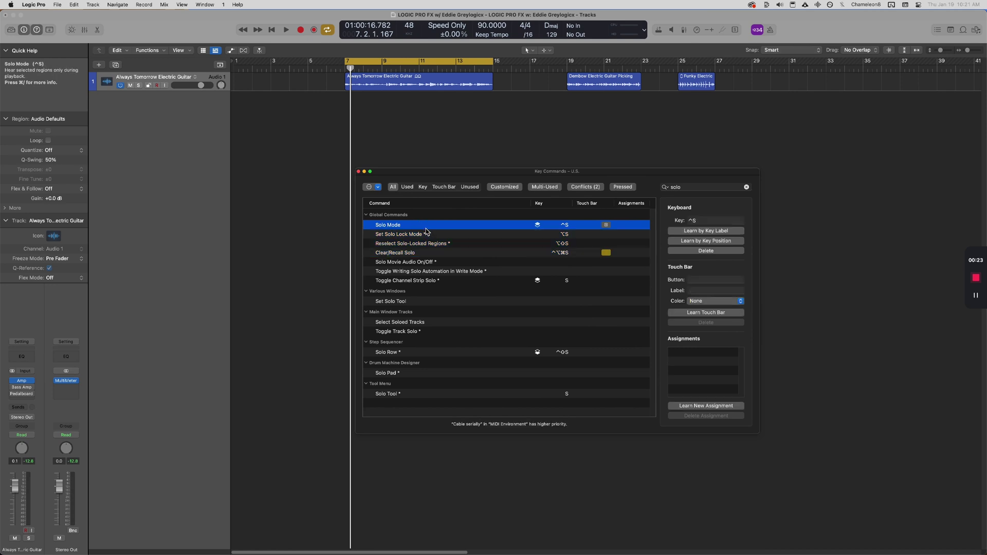
{"action": "left_click", "coordinate": [426, 238]}
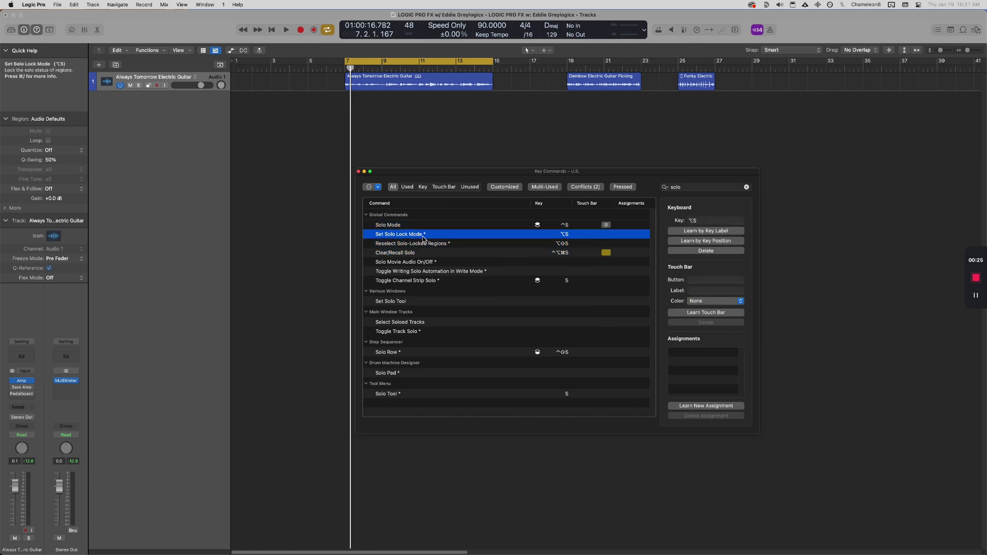
{"action": "left_click", "coordinate": [435, 245]}
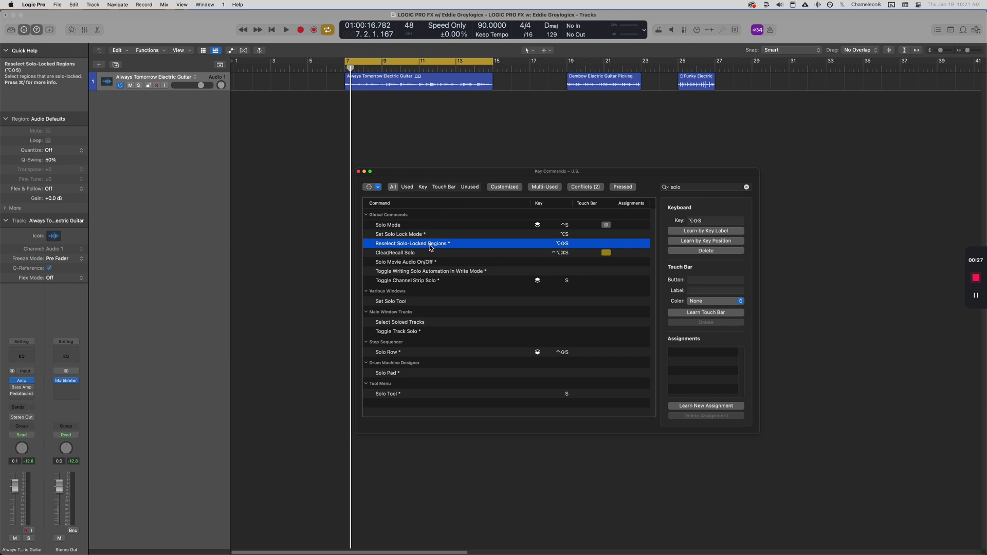
{"action": "left_click", "coordinate": [492, 225], "text": "shift"}
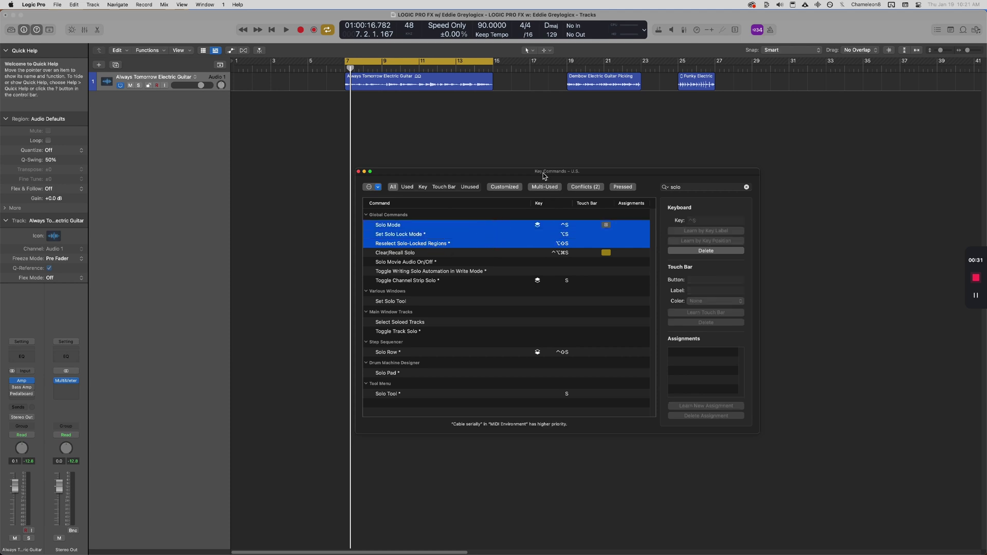
Step: Move the key command list aside and enlarge the guitar track to show large waveforms
{"action": "left_click_drag", "start_coordinate": [544, 172], "coordinate": [676, 136]}
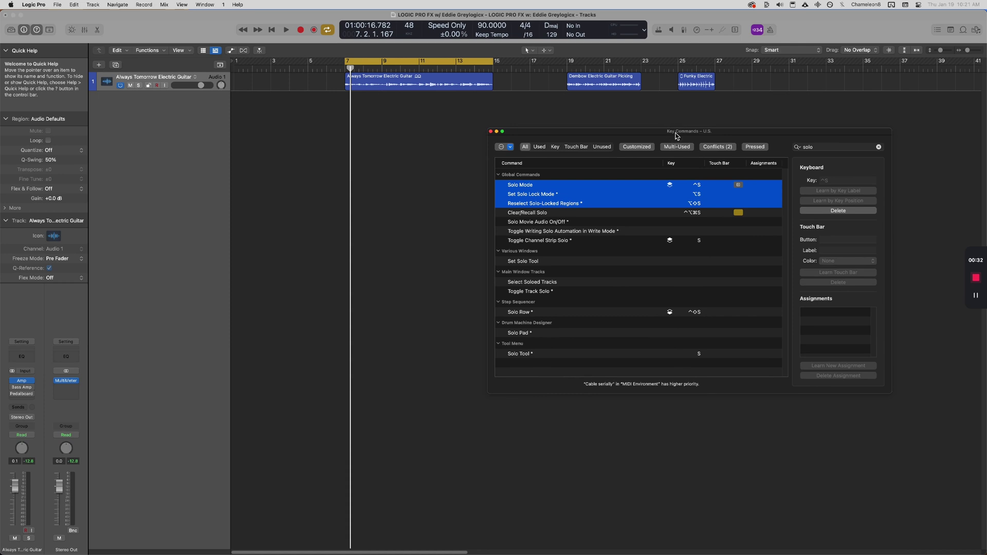
{"action": "left_click", "coordinate": [421, 156]}
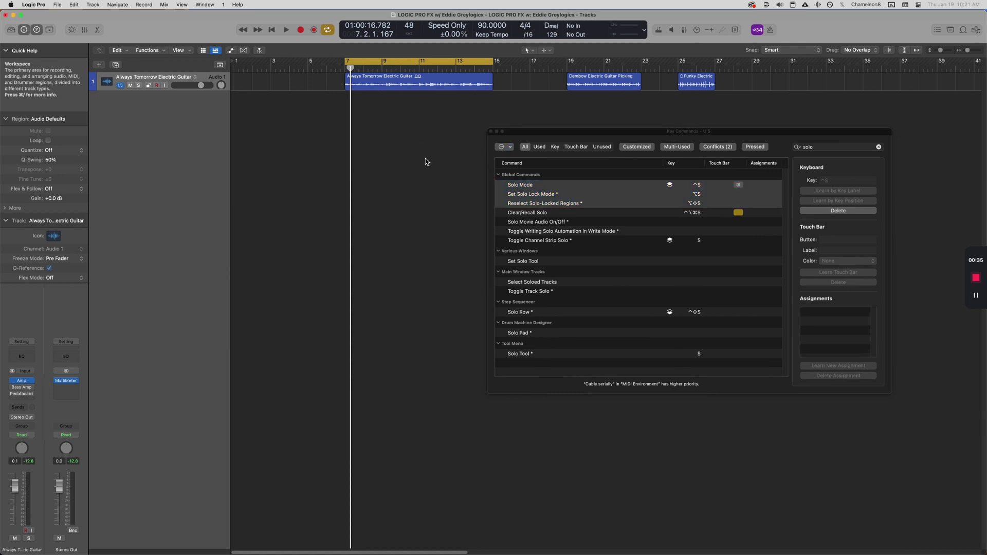
{"action": "left_click", "coordinate": [425, 161], "text": "ctrl+alt"}
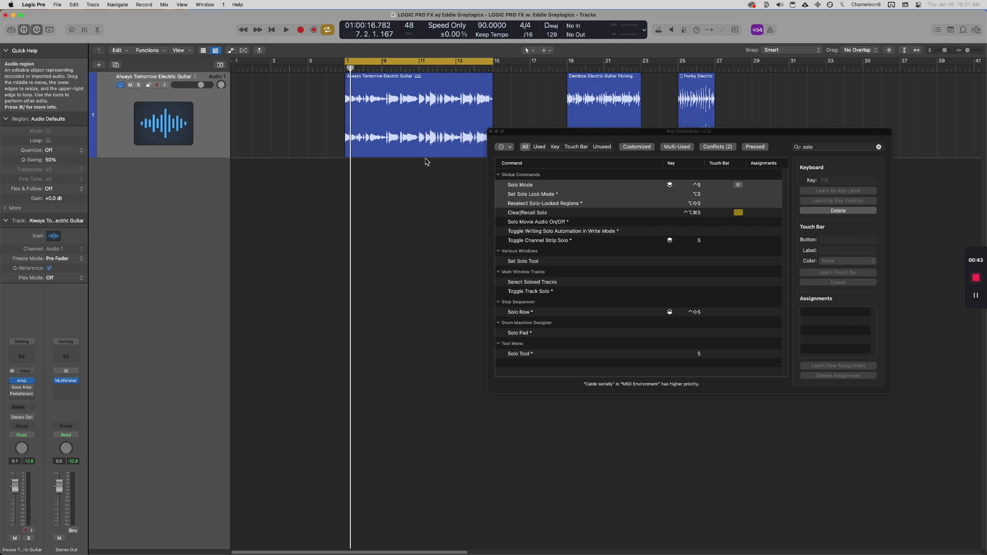
Step: Compare the Dembow, Funky Electric and Always Tomorrow regions, then toggle solo off with Ctrl-S
{"action": "left_click", "coordinate": [423, 157]}
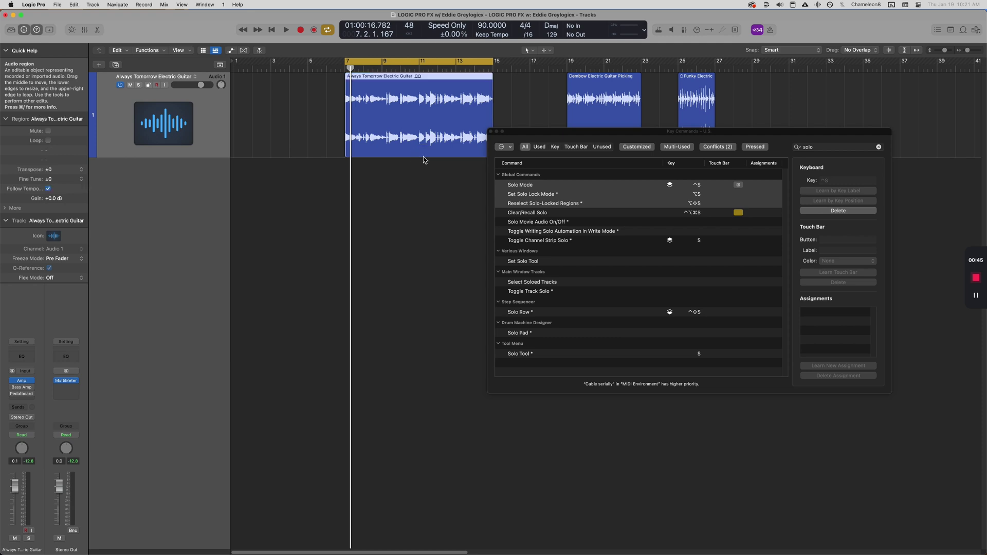
{"action": "left_click", "coordinate": [425, 200]}
{"action": "left_click", "coordinate": [591, 95]}
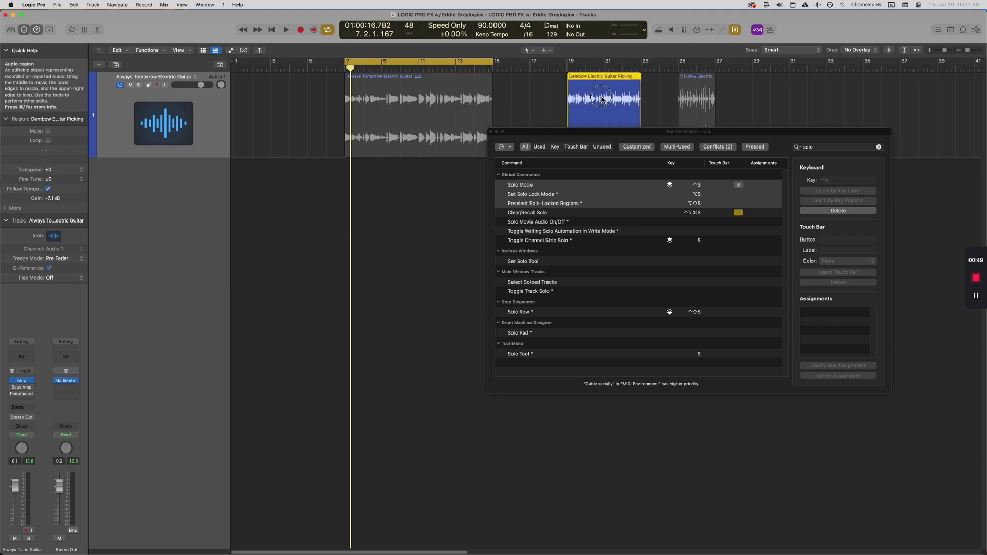
{"action": "left_click", "coordinate": [382, 122]}
{"action": "left_click", "coordinate": [390, 240]}
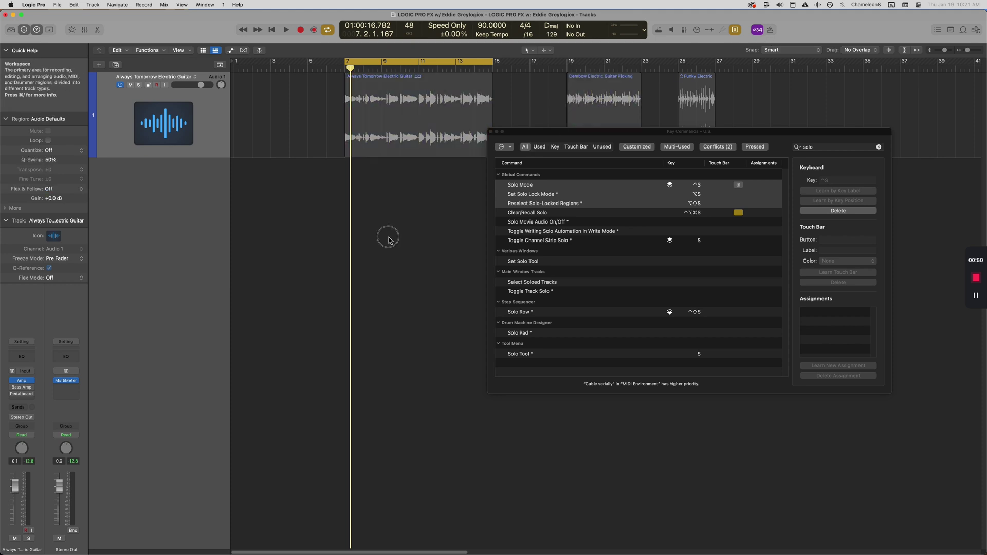
{"action": "left_click", "coordinate": [685, 108]}
{"action": "left_click", "coordinate": [441, 120]}
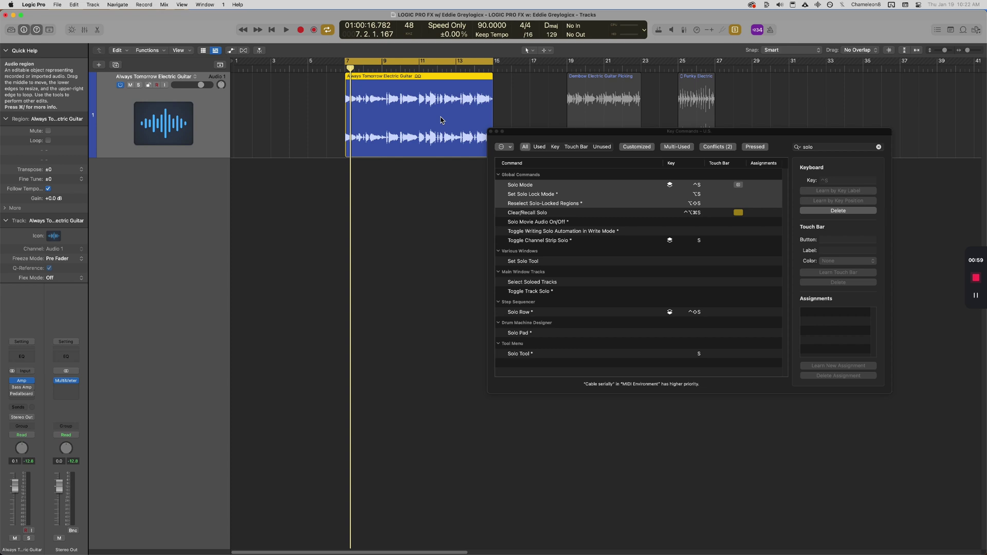
{"action": "key", "text": "ctrl+s"}
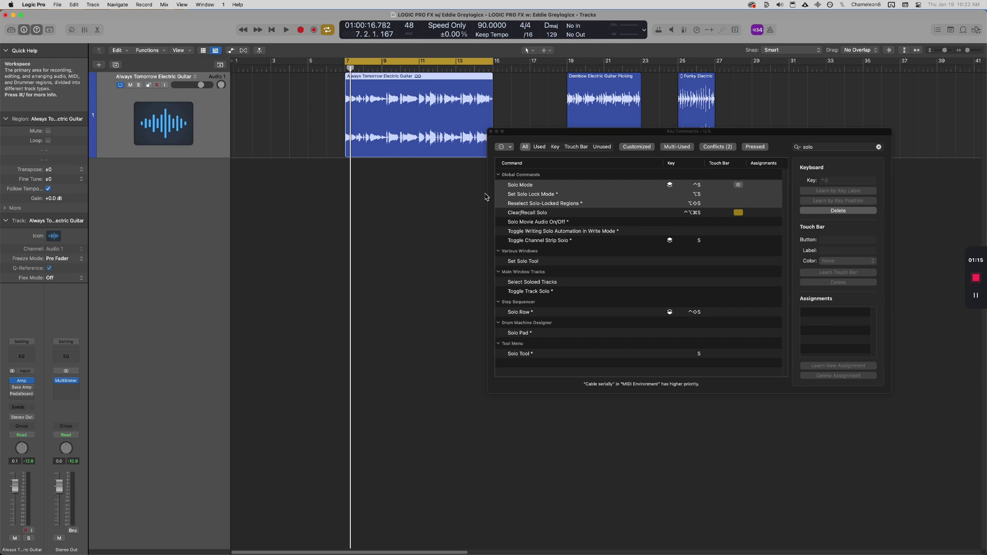
Step: Solo Always Tomorrow with Solo Lock, then shift Funky Electric and Always Tomorrow slightly earlier
{"action": "key", "text": "ctrl+s"}
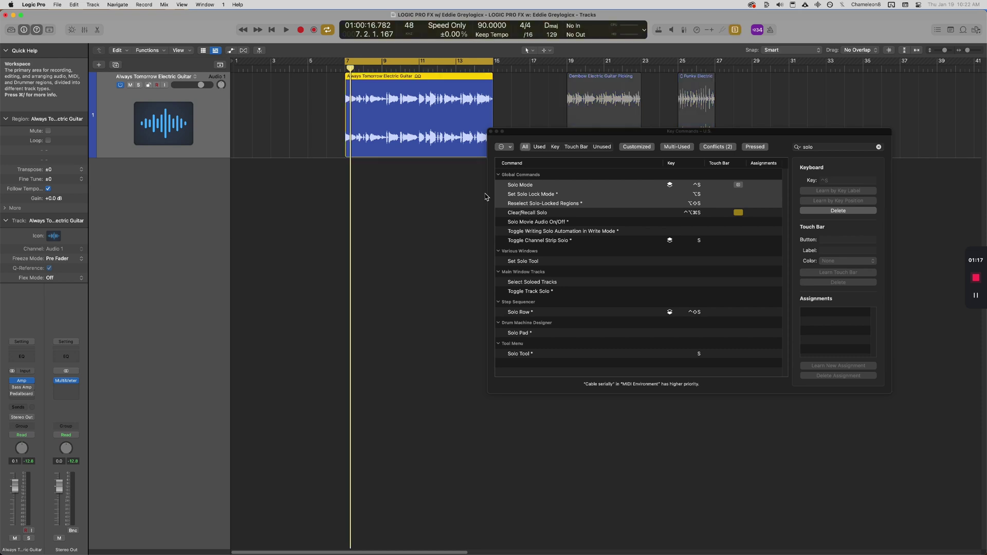
{"action": "key", "text": "alt+s"}
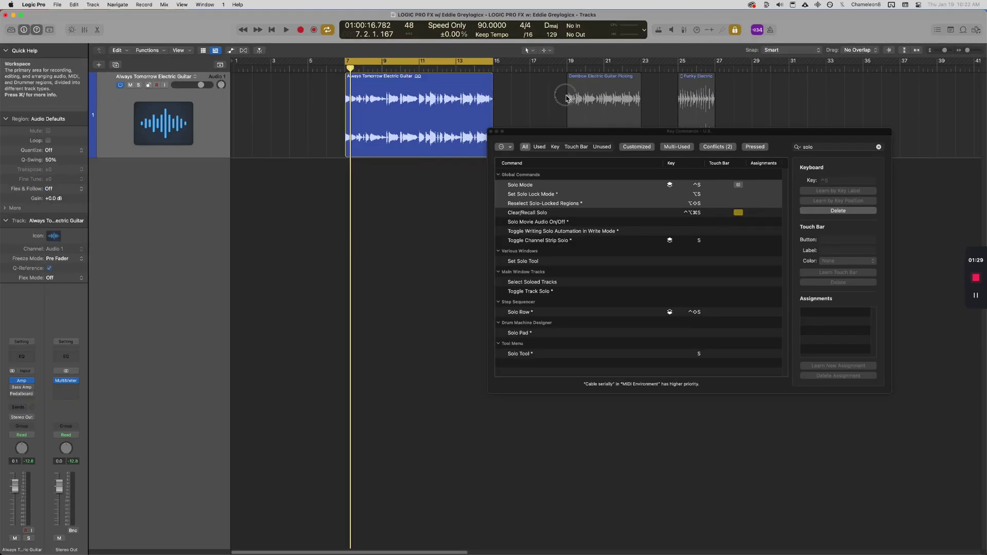
{"action": "left_click", "coordinate": [586, 104]}
{"action": "left_click", "coordinate": [704, 112]}
{"action": "left_click_drag", "start_coordinate": [704, 113], "coordinate": [676, 112]}
{"action": "left_click", "coordinate": [602, 110]}
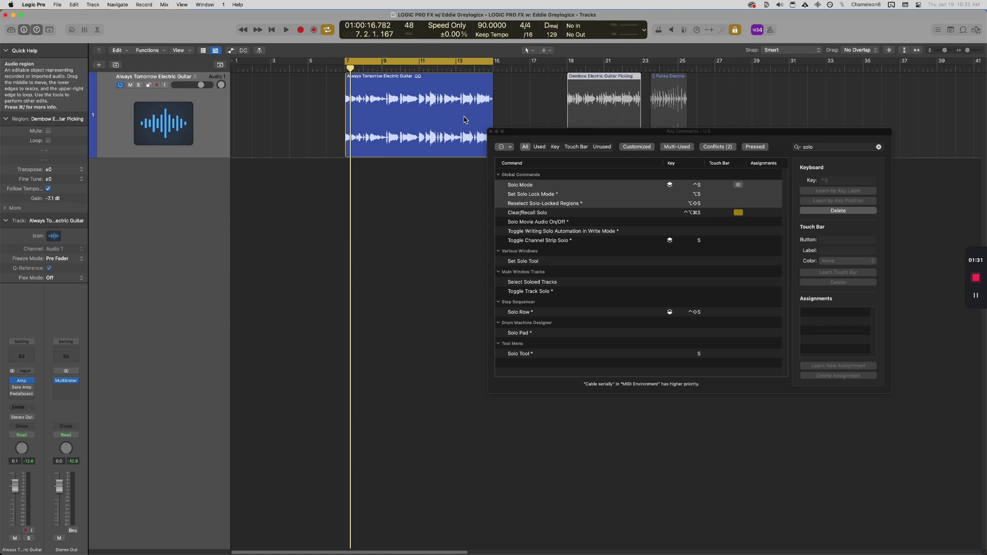
{"action": "left_click_drag", "start_coordinate": [464, 119], "coordinate": [441, 116]}
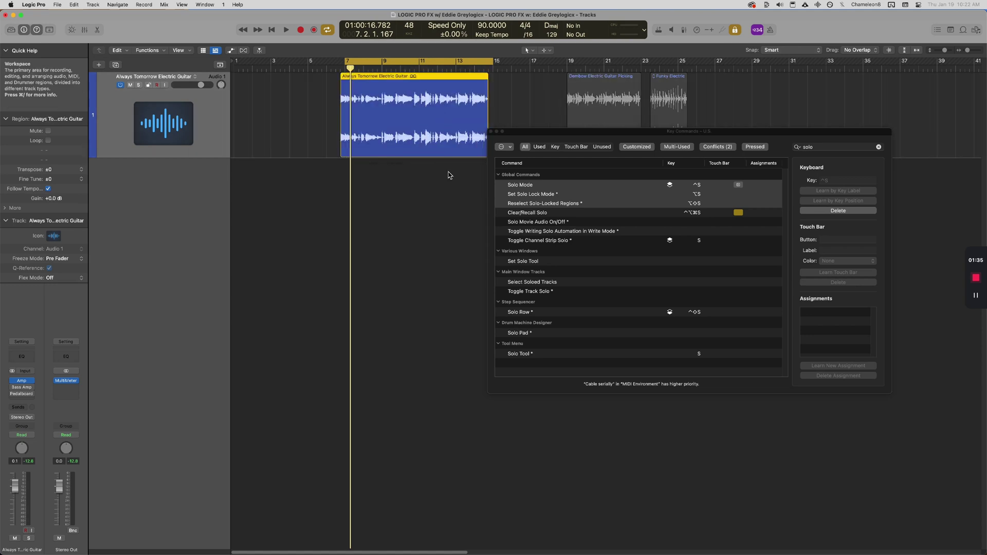
Step: Delete the three solo commands' shortcuts, close the key command list, and turn off Cycle
{"action": "left_click", "coordinate": [819, 212]}
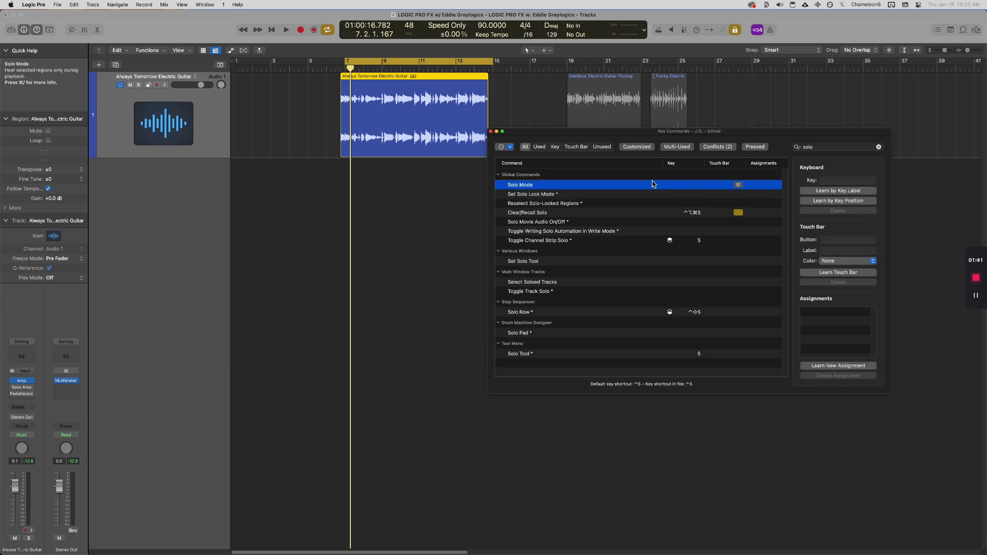
{"action": "left_click", "coordinate": [491, 131]}
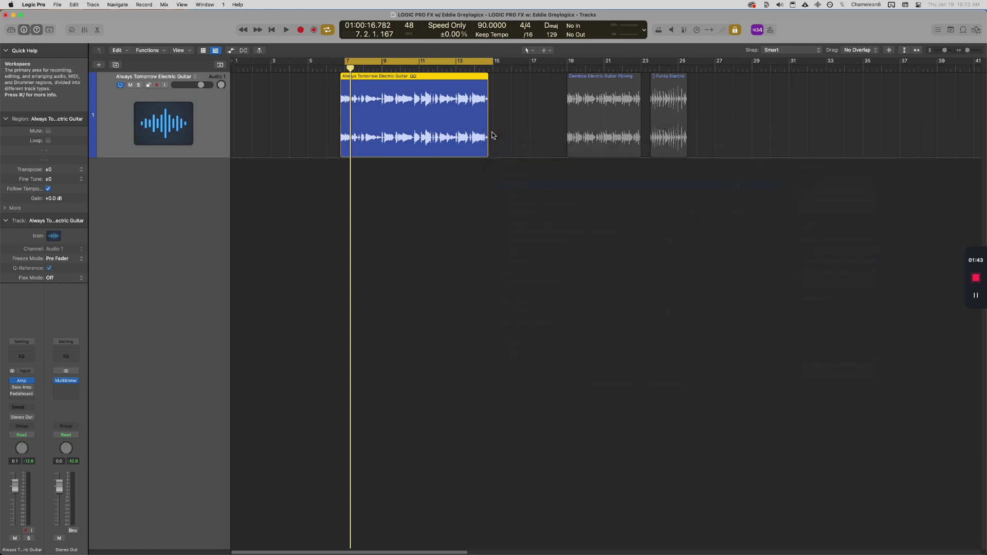
{"action": "left_click", "coordinate": [58, 4]}
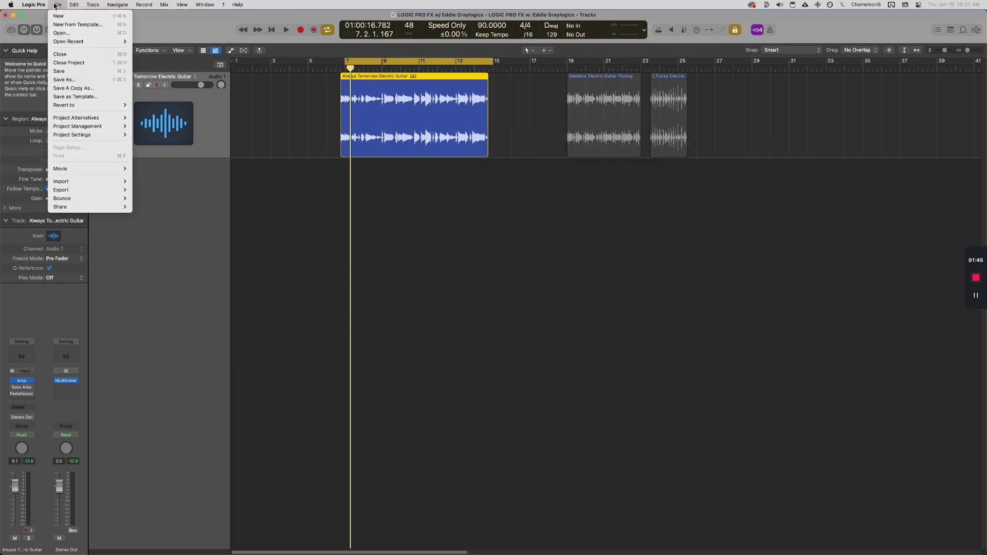
{"action": "mouse_move", "coordinate": [33, 5]}
{"action": "mouse_move", "coordinate": [61, 46]}
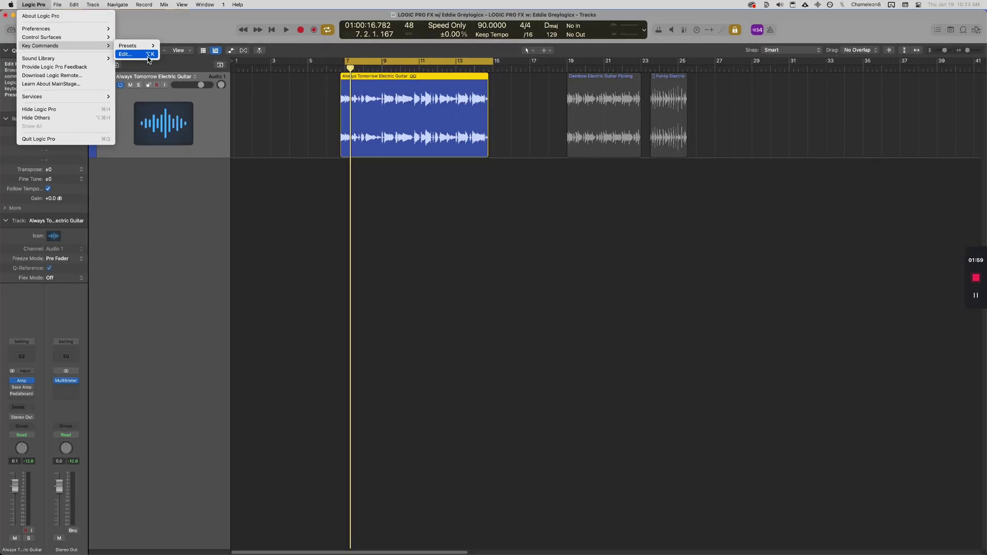
{"action": "left_click", "coordinate": [398, 207]}
{"action": "key", "text": "c"}
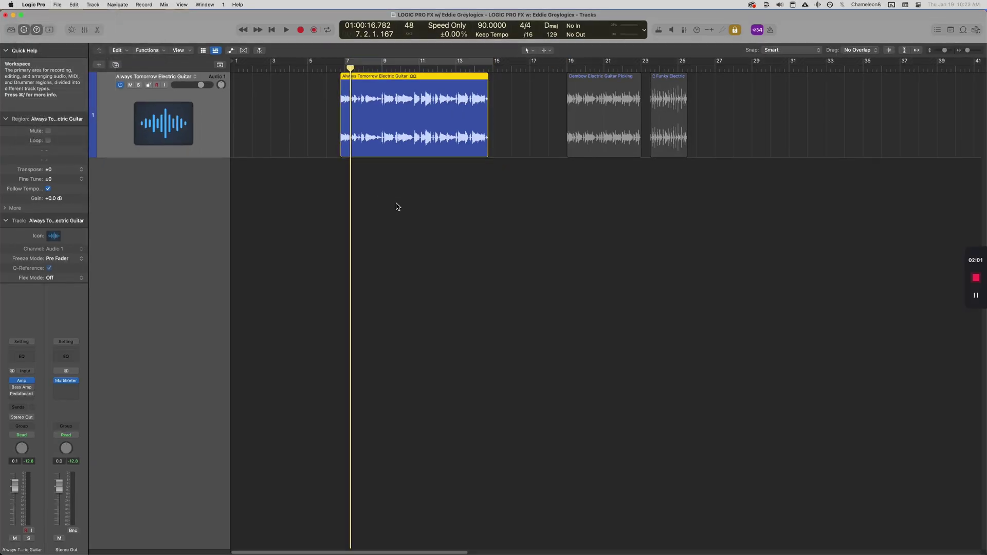
Step: Turn solo off so the Dembow and Funky Electric regions play undimmed again
{"action": "left_click", "coordinate": [735, 30]}
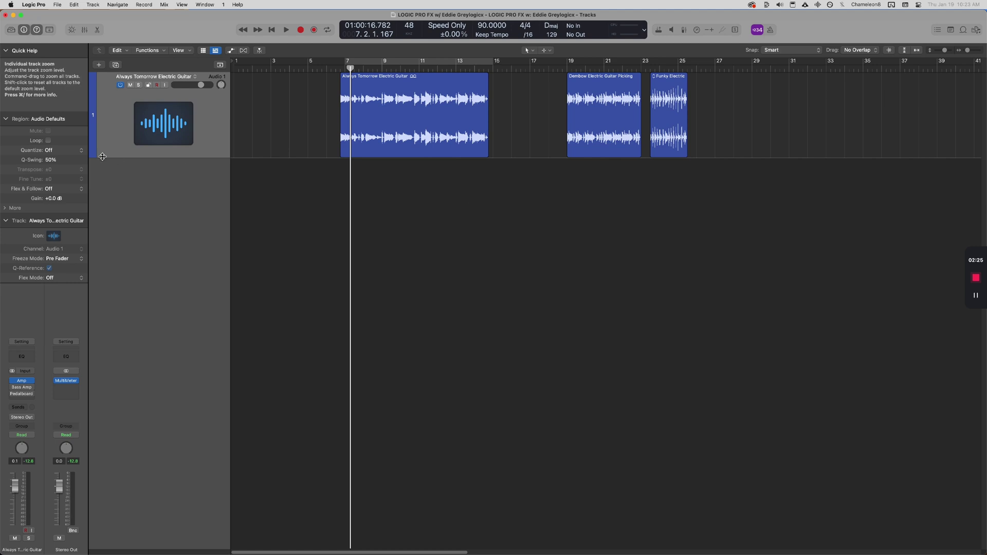
Step: Open Logic Pro > Preferences > General and keep the Startup Action set to Ask
{"action": "left_click", "coordinate": [32, 5]}
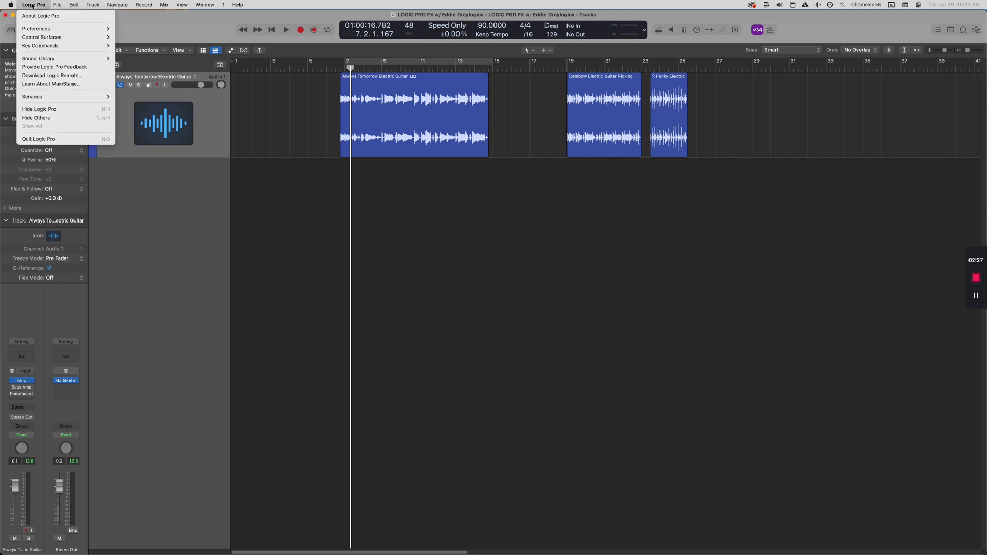
{"action": "mouse_move", "coordinate": [44, 29]}
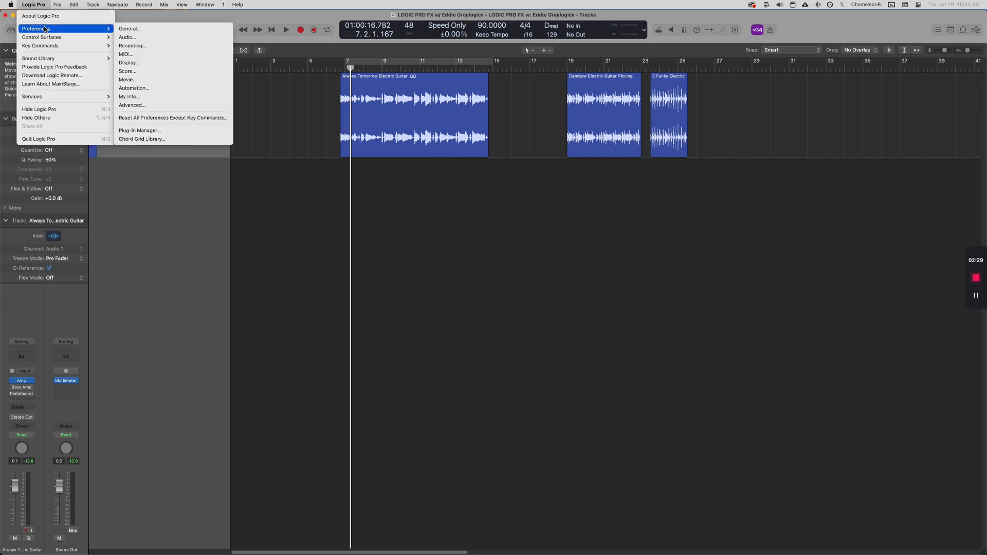
{"action": "left_click", "coordinate": [129, 29]}
{"action": "left_click_drag", "start_coordinate": [514, 147], "coordinate": [516, 228]}
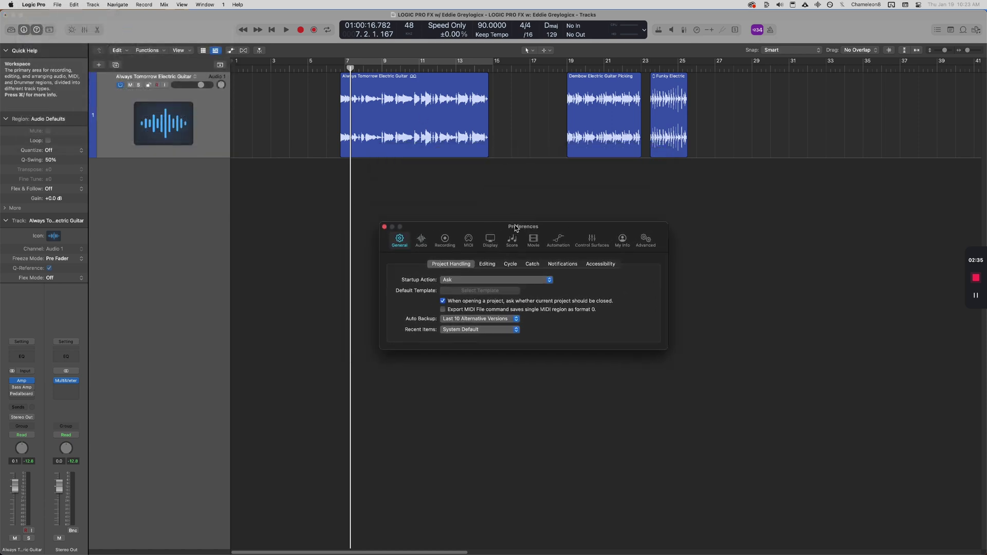
{"action": "left_click", "coordinate": [470, 282]}
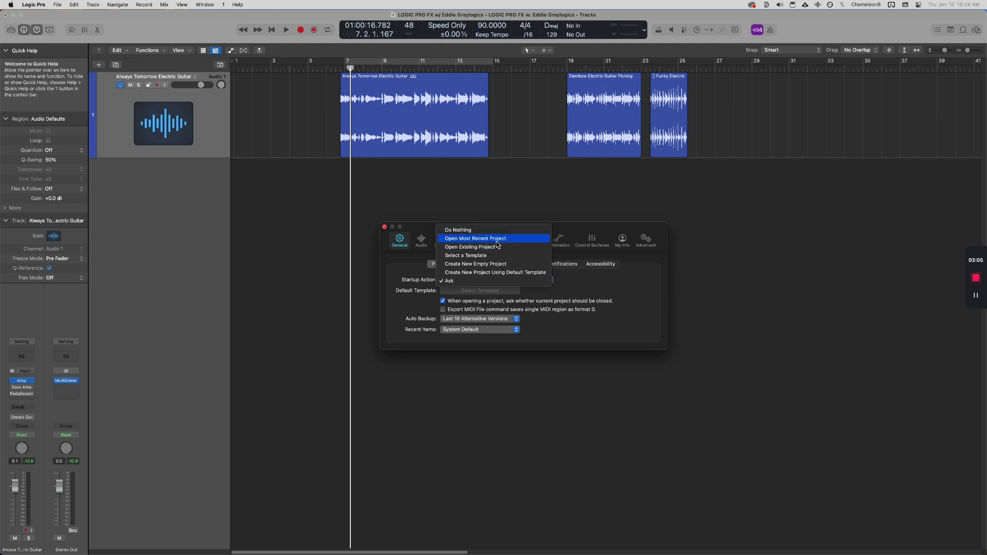
{"action": "left_click", "coordinate": [495, 281]}
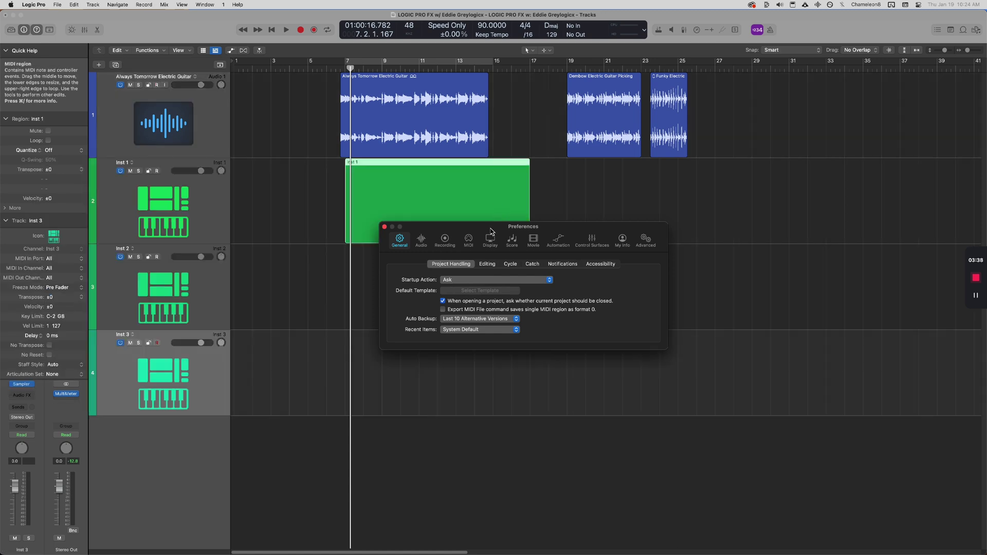
{"action": "left_click_drag", "start_coordinate": [486, 232], "coordinate": [602, 287]}
{"action": "left_click", "coordinate": [539, 297]}
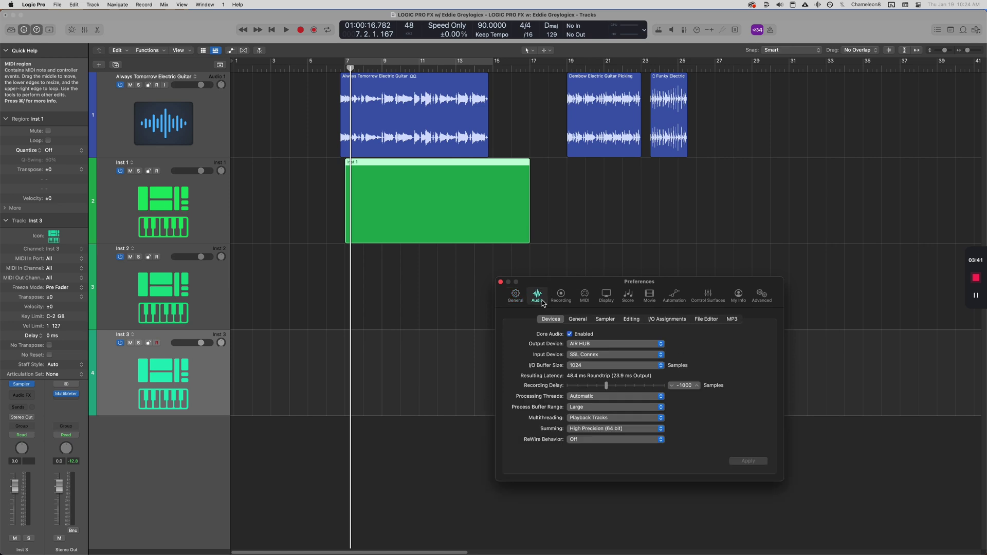
{"action": "left_click", "coordinate": [581, 321]}
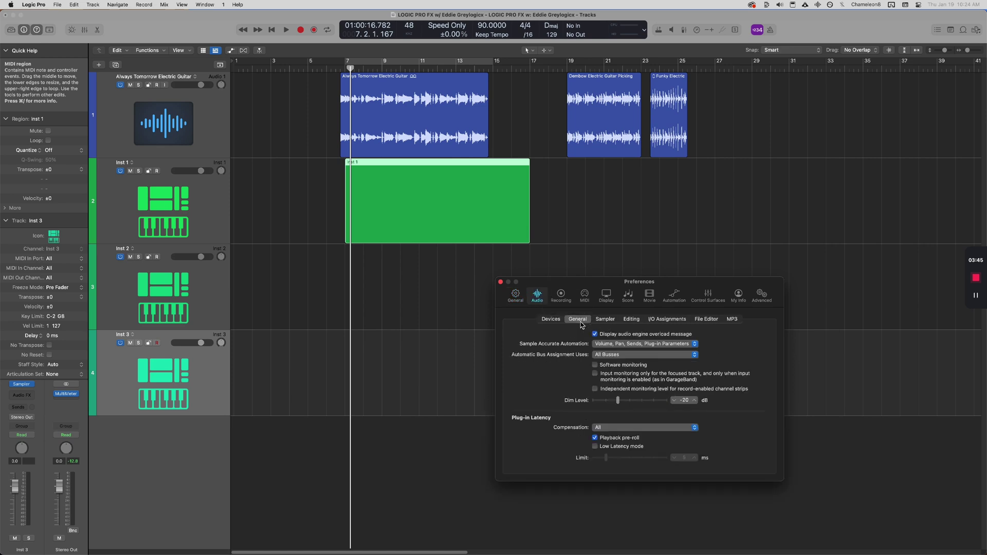
{"action": "left_click", "coordinate": [516, 295]}
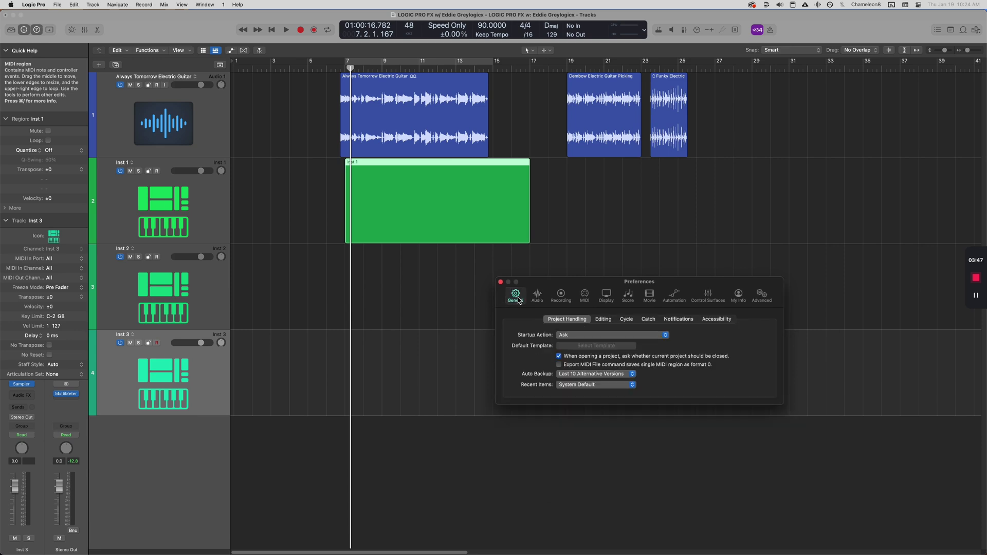
Step: Turn off one-direction dragging for the Tracks area in Editing preferences and test moving a region freely
{"action": "left_click", "coordinate": [604, 320]}
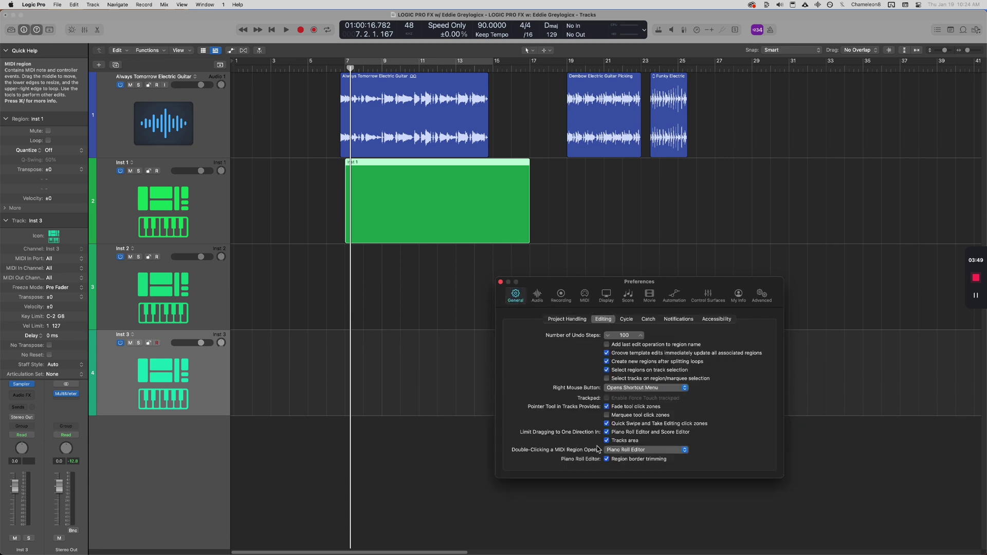
{"action": "left_click_drag", "start_coordinate": [667, 284], "coordinate": [694, 184]}
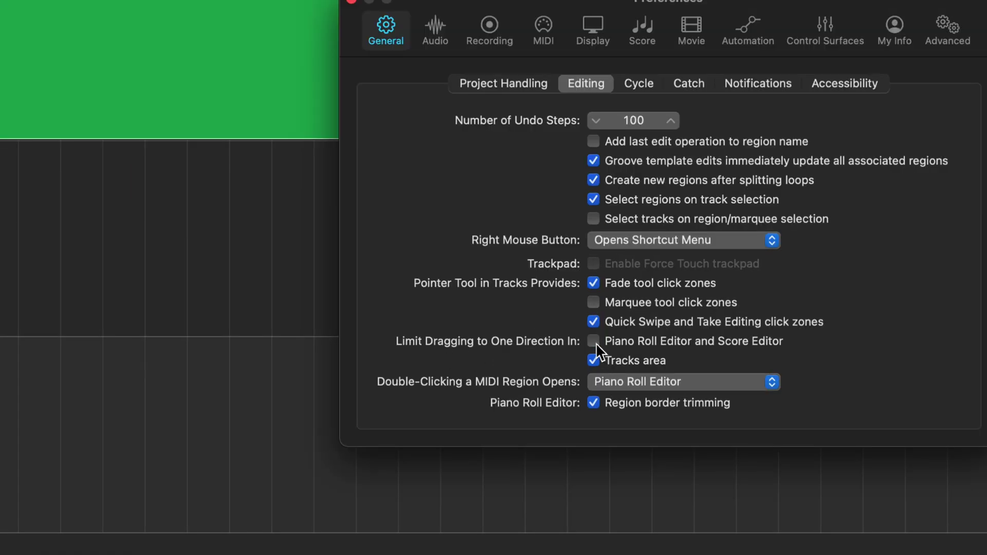
{"action": "left_click", "coordinate": [594, 360]}
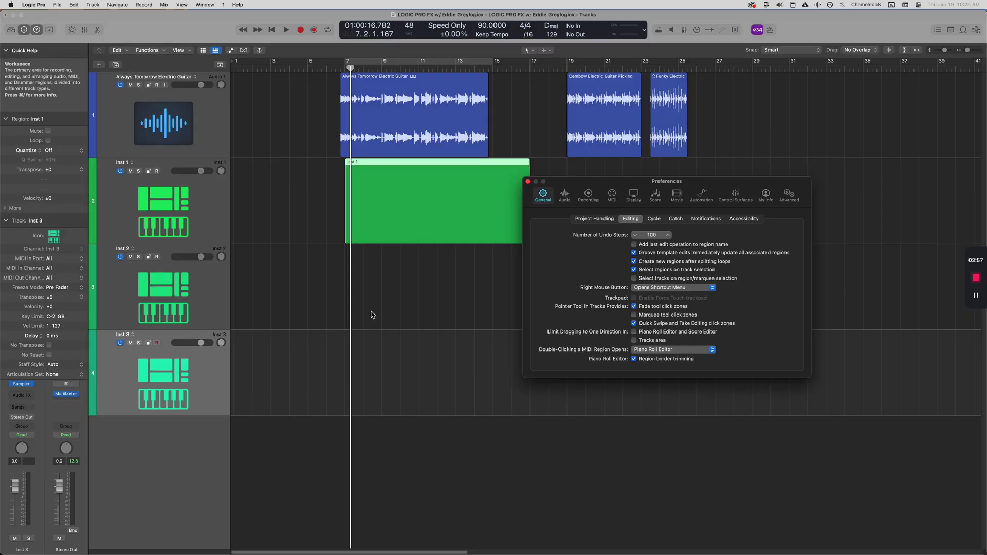
{"action": "left_click", "coordinate": [399, 235]}
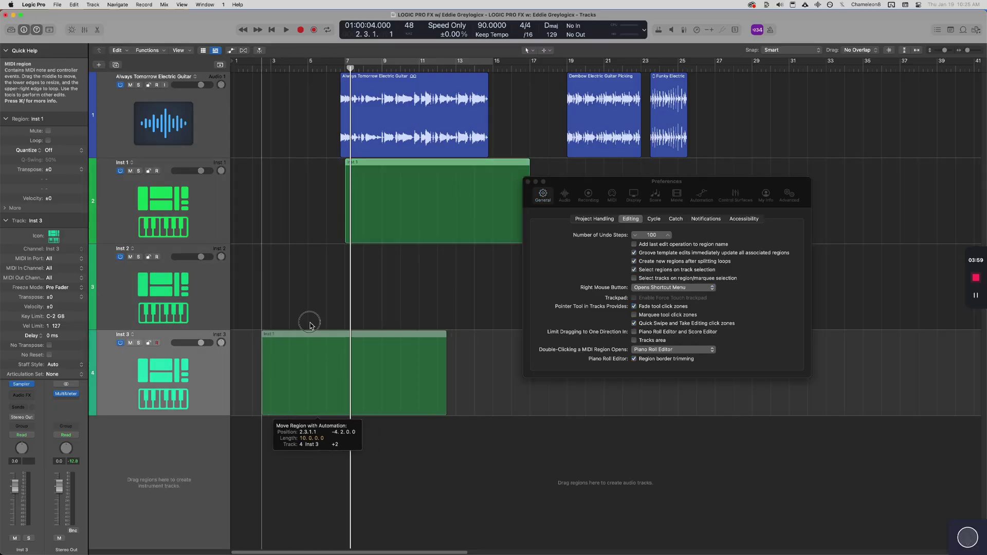
{"action": "left_click_drag", "start_coordinate": [292, 301], "coordinate": [469, 297]}
Step: Open the Inst 1 region in the Piano Roll and add a lengthened D3 note near bar 9
{"action": "left_click", "coordinate": [394, 199]}
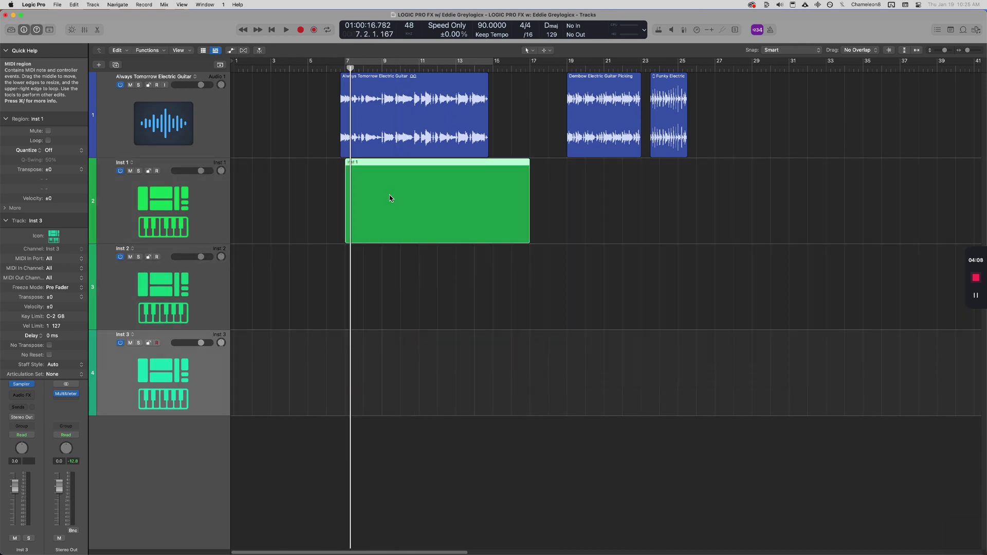
{"action": "left_click_drag", "start_coordinate": [390, 198], "coordinate": [385, 199]}
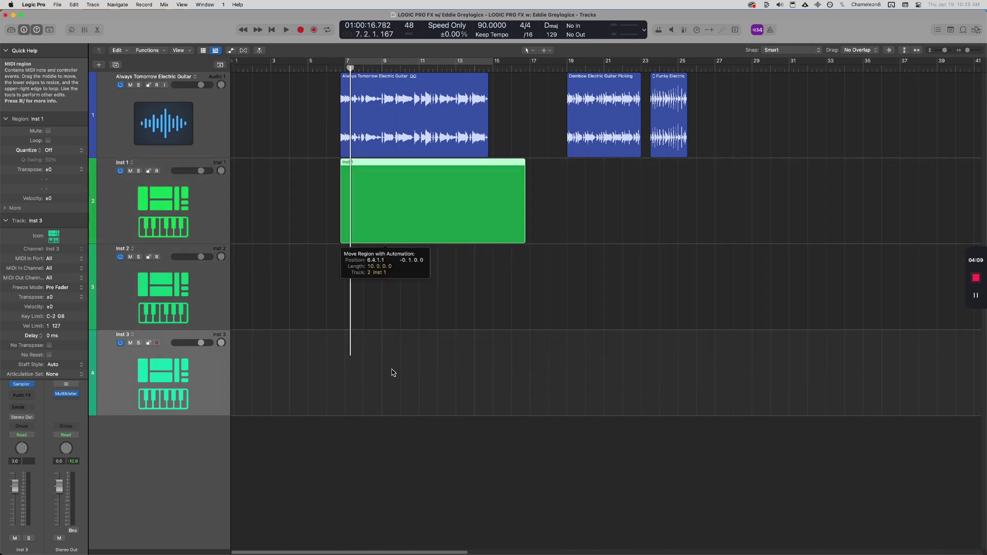
{"action": "double_click", "coordinate": [389, 231]}
{"action": "right_click", "coordinate": [375, 466]}
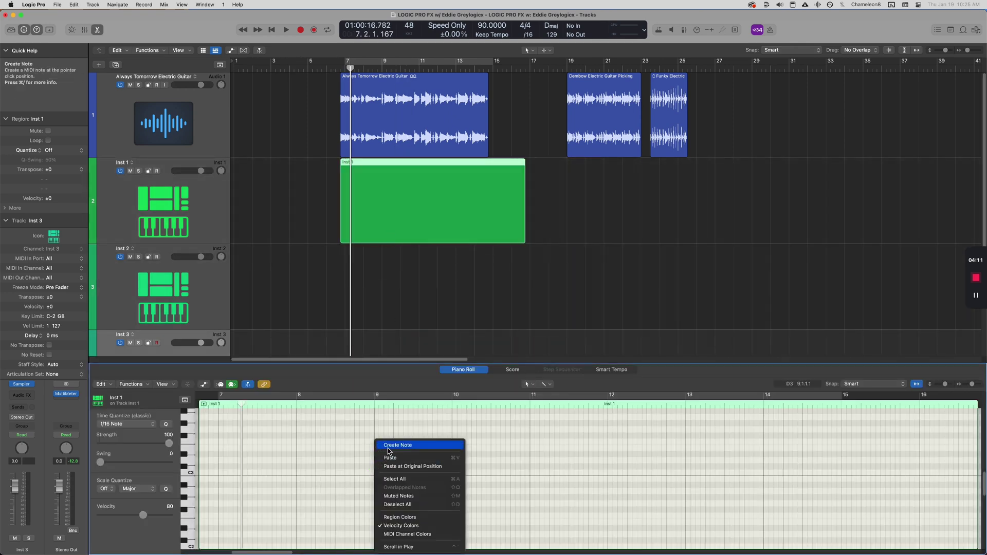
{"action": "left_click", "coordinate": [388, 447]}
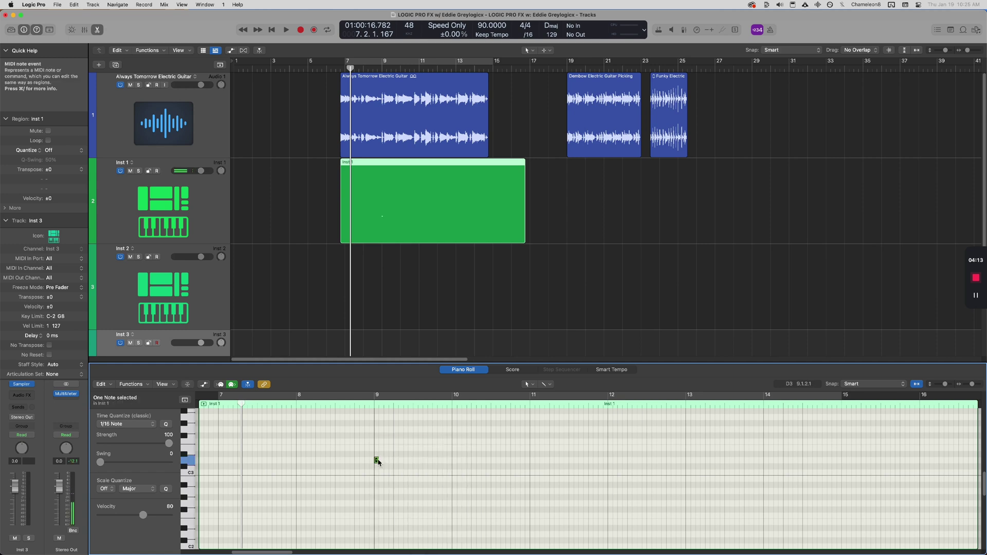
{"action": "left_click_drag", "start_coordinate": [378, 460], "coordinate": [432, 460]}
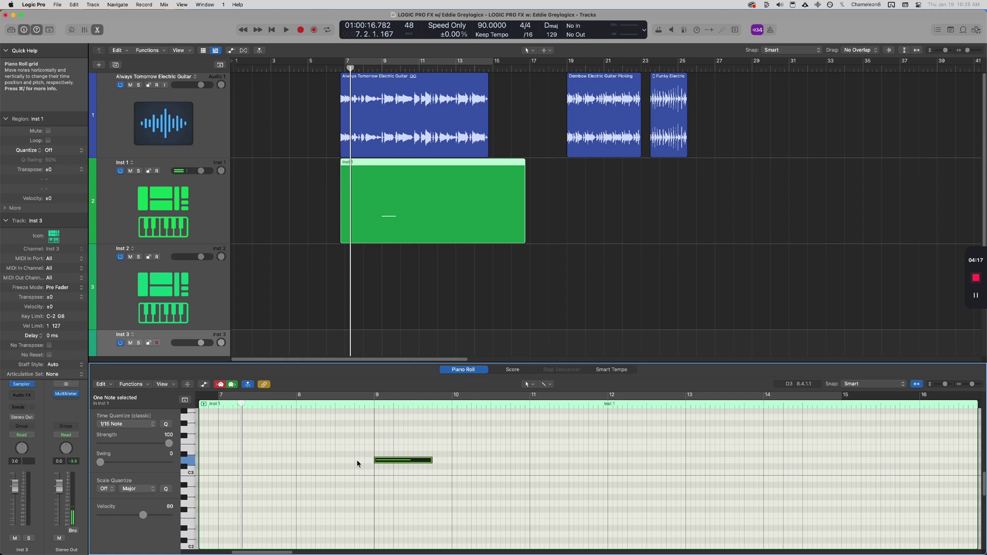
{"action": "left_click", "coordinate": [399, 462]}
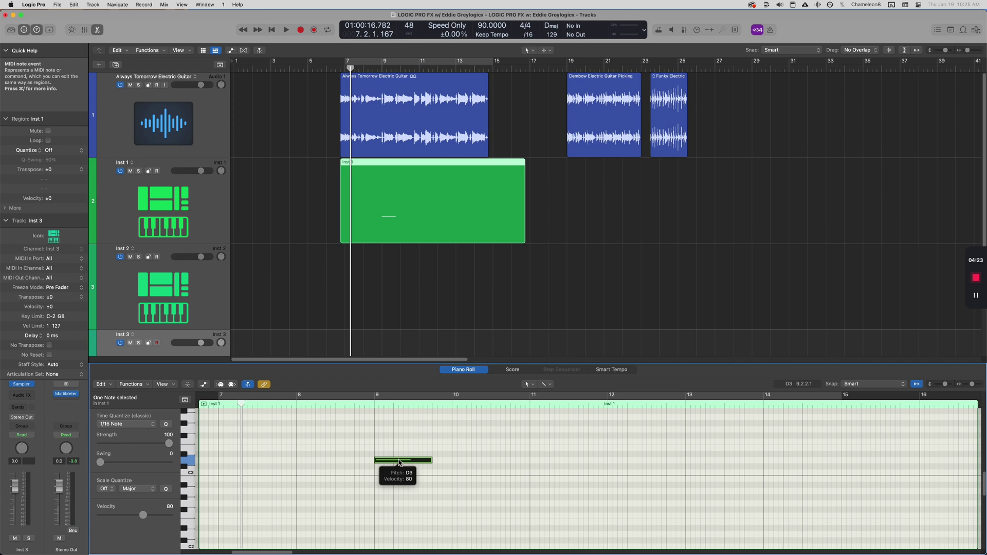
{"action": "mouse_move", "coordinate": [399, 462]}
{"action": "left_mouse_down"}
{"action": "mouse_move", "coordinate": [391, 441]}
{"action": "mouse_move", "coordinate": [370, 434]}
{"action": "mouse_move", "coordinate": [391, 459]}
{"action": "mouse_move", "coordinate": [386, 439]}
{"action": "mouse_move", "coordinate": [439, 419]}
{"action": "mouse_move", "coordinate": [394, 454]}
{"action": "mouse_move", "coordinate": [408, 461]}
{"action": "left_mouse_up"}
Step: Finish placing the D3 note, then limit Piano Roll and Score Editor dragging to one direction
{"action": "left_click_drag", "start_coordinate": [408, 461], "coordinate": [408, 462]}
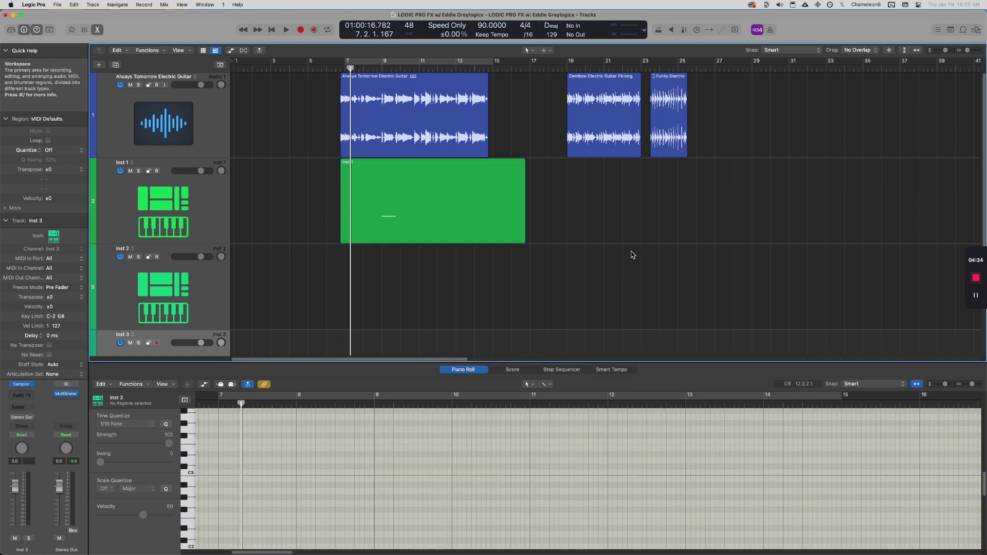
{"action": "key", "text": "super+comma"}
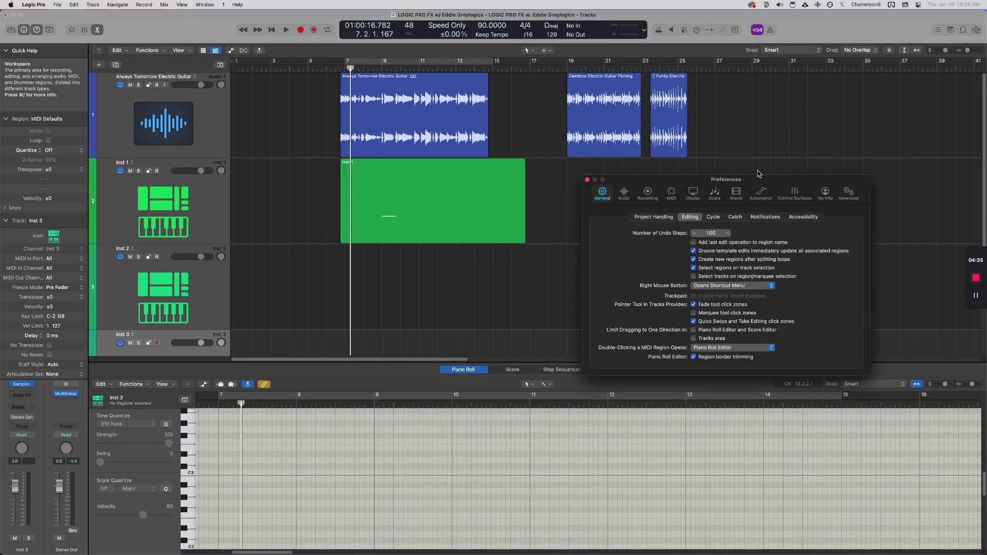
{"action": "left_click_drag", "start_coordinate": [755, 181], "coordinate": [732, 187]}
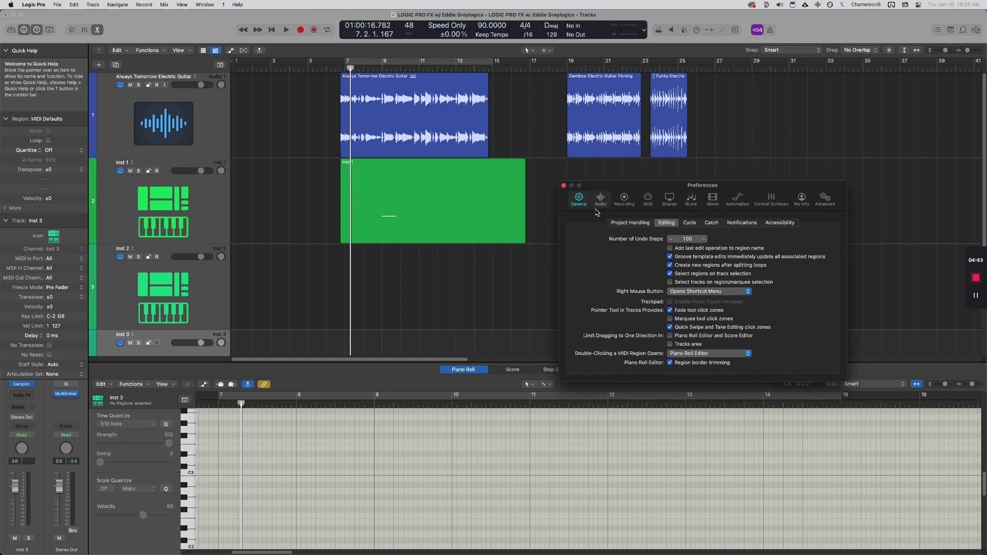
{"action": "left_click", "coordinate": [683, 343]}
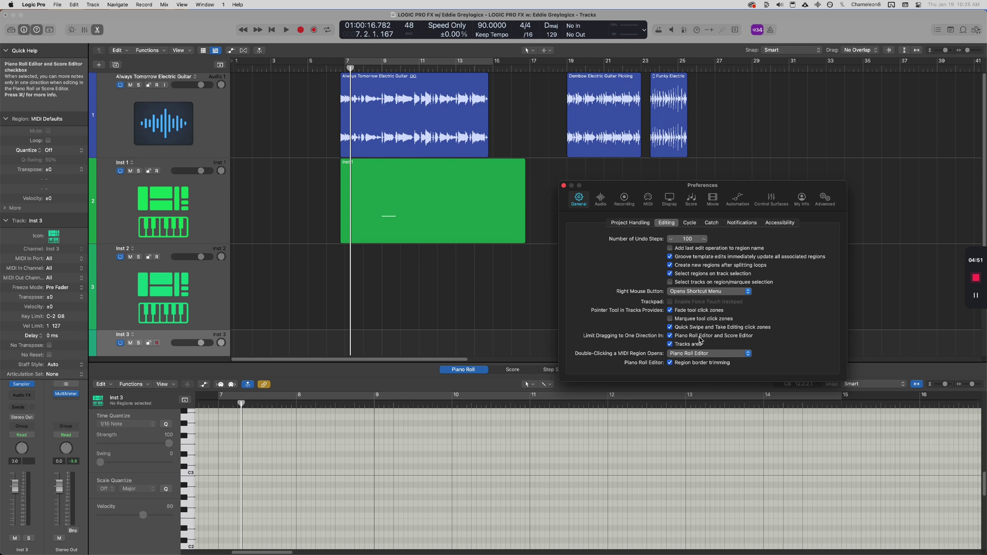
Step: Close Preferences and test moving the Inst 1 region with the new drag setting
{"action": "left_click", "coordinate": [563, 187]}
{"action": "left_click", "coordinate": [447, 236]}
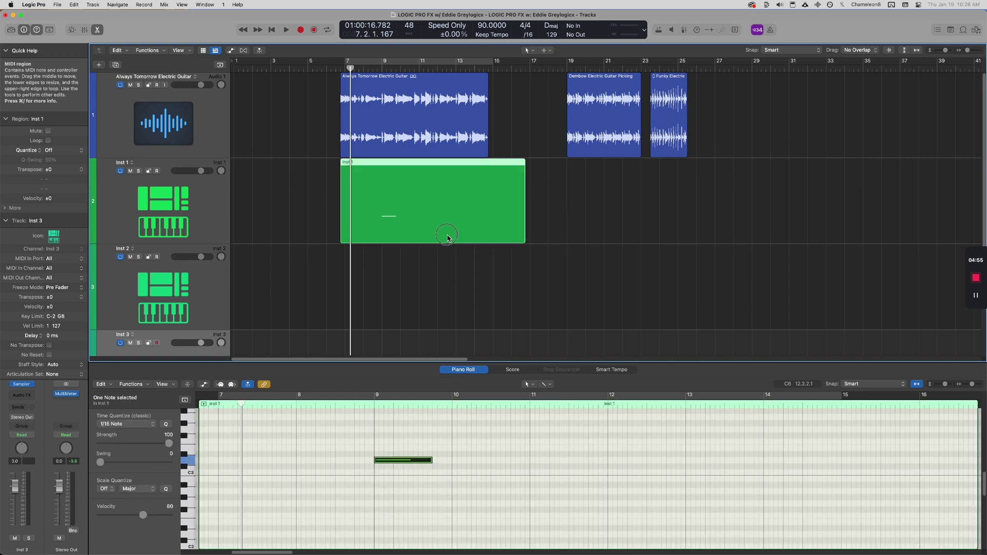
{"action": "mouse_move", "coordinate": [448, 236]}
{"action": "left_mouse_down"}
{"action": "mouse_move", "coordinate": [448, 272]}
{"action": "mouse_move", "coordinate": [446, 230]}
{"action": "mouse_move", "coordinate": [427, 234]}
{"action": "mouse_move", "coordinate": [456, 237]}
{"action": "mouse_move", "coordinate": [445, 237]}
{"action": "left_mouse_up"}
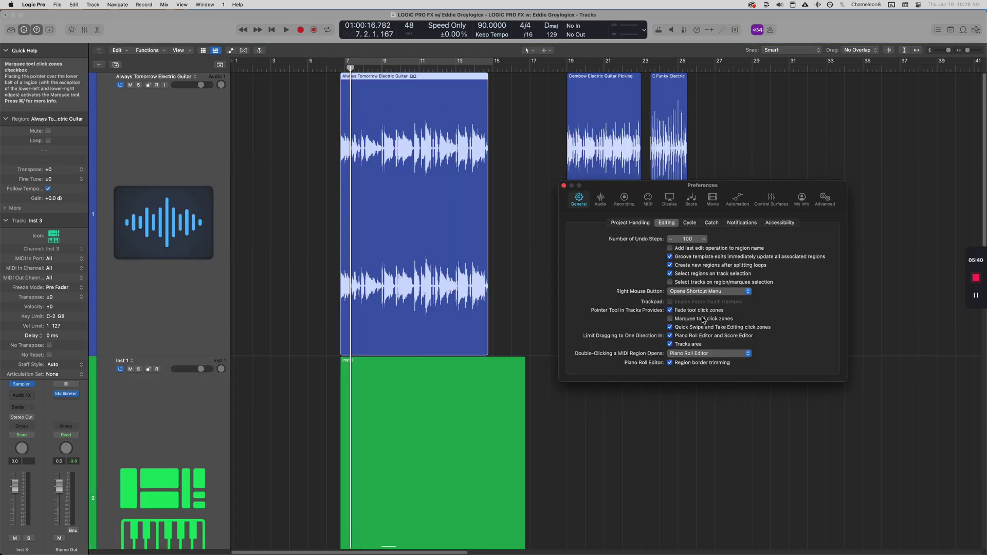
Step: Add a fade-in at the start of the Always Tomorrow guitar region and test a fade-out
{"action": "left_click", "coordinate": [287, 94]}
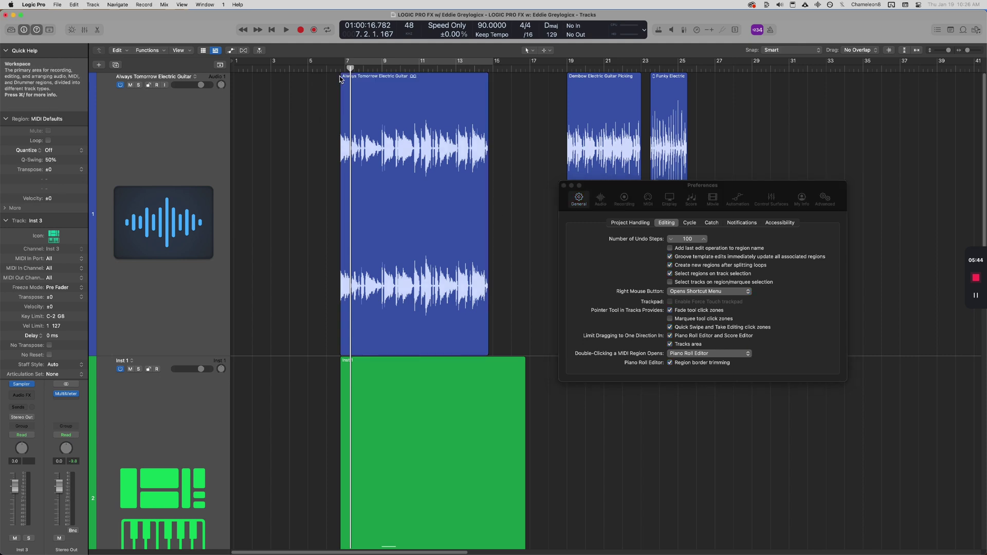
{"action": "mouse_move", "coordinate": [341, 76]}
{"action": "left_mouse_down"}
{"action": "mouse_move", "coordinate": [360, 76]}
{"action": "mouse_move", "coordinate": [340, 76]}
{"action": "left_mouse_up"}
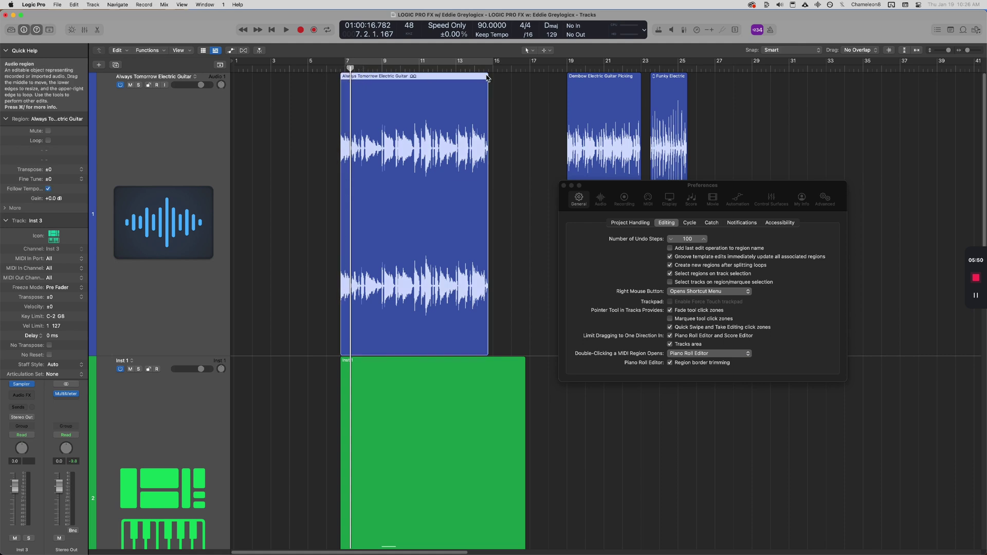
{"action": "mouse_move", "coordinate": [488, 74]}
{"action": "left_mouse_down"}
{"action": "mouse_move", "coordinate": [432, 73]}
{"action": "mouse_move", "coordinate": [488, 74]}
{"action": "left_mouse_up"}
Step: Show all four tracks, then try and undo a volume ramp-down on Inst 1's automation
{"action": "key", "text": "super+Up"}
{"action": "key", "text": "super+Up"}
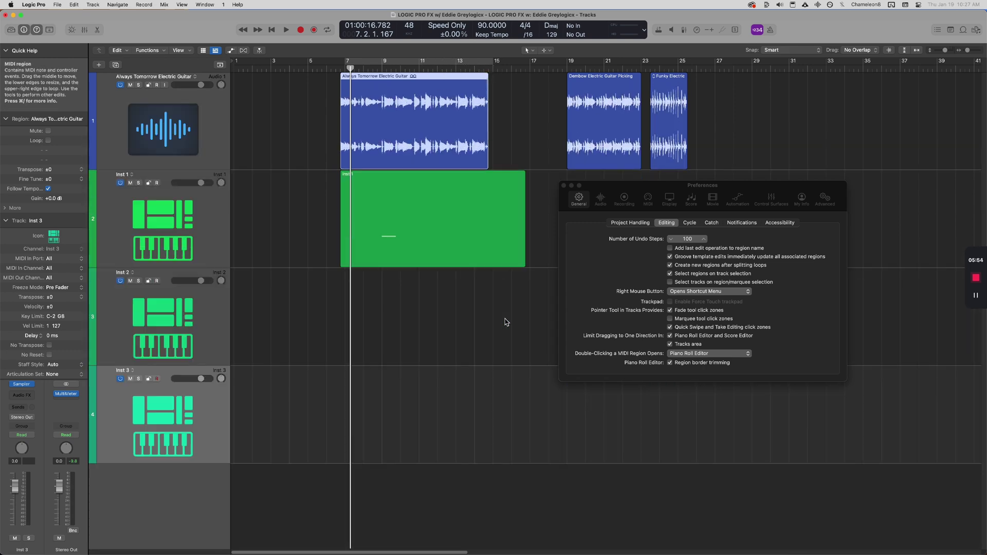
{"action": "left_click", "coordinate": [227, 226]}
{"action": "left_click", "coordinate": [519, 247]}
{"action": "left_click", "coordinate": [533, 186]}
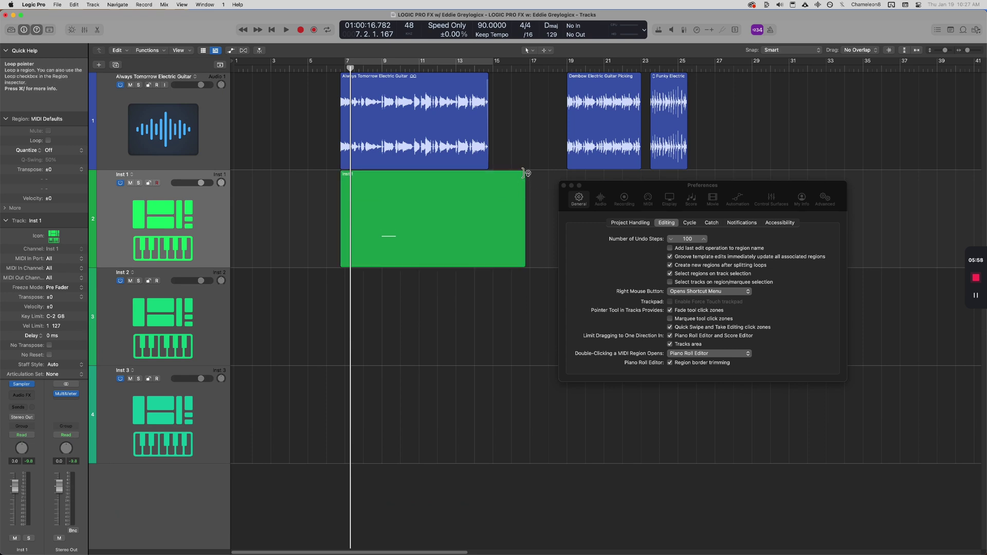
{"action": "left_click", "coordinate": [474, 214]}
{"action": "key", "text": "a"}
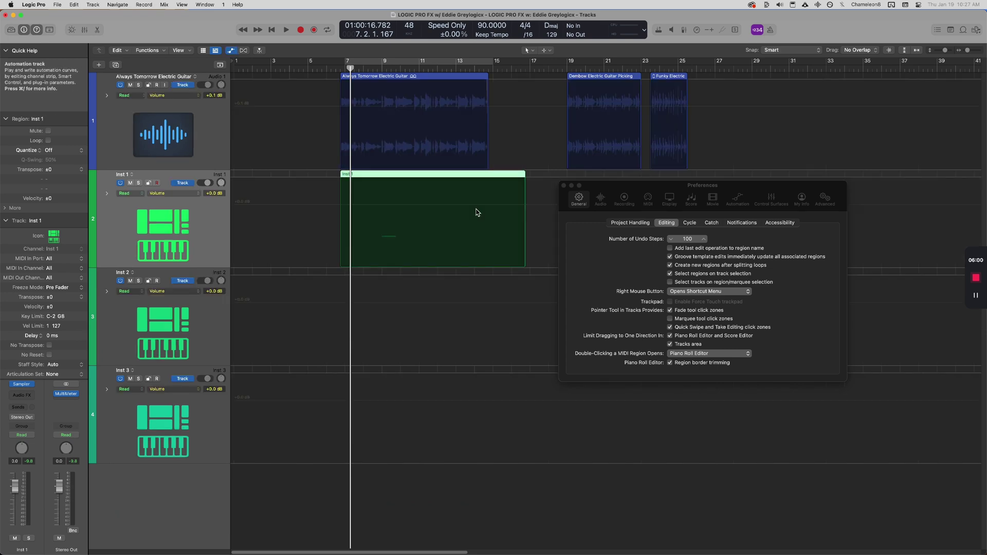
{"action": "left_click", "coordinate": [478, 210]}
{"action": "left_click_drag", "start_coordinate": [502, 227], "coordinate": [530, 219]}
{"action": "key", "text": "a"}
Step: Bounce the Inst 1 region in place to a new AUDIO track and give it a long fade-out
{"action": "left_click", "coordinate": [417, 227]}
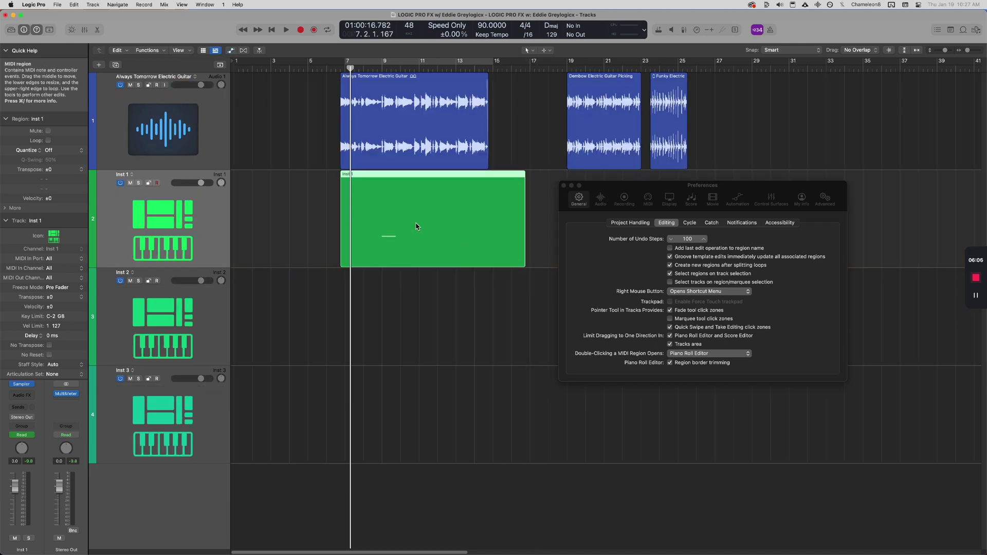
{"action": "key", "text": "ctrl+b"}
{"action": "type", "text": "AUDIO"}
{"action": "key", "text": "Return"}
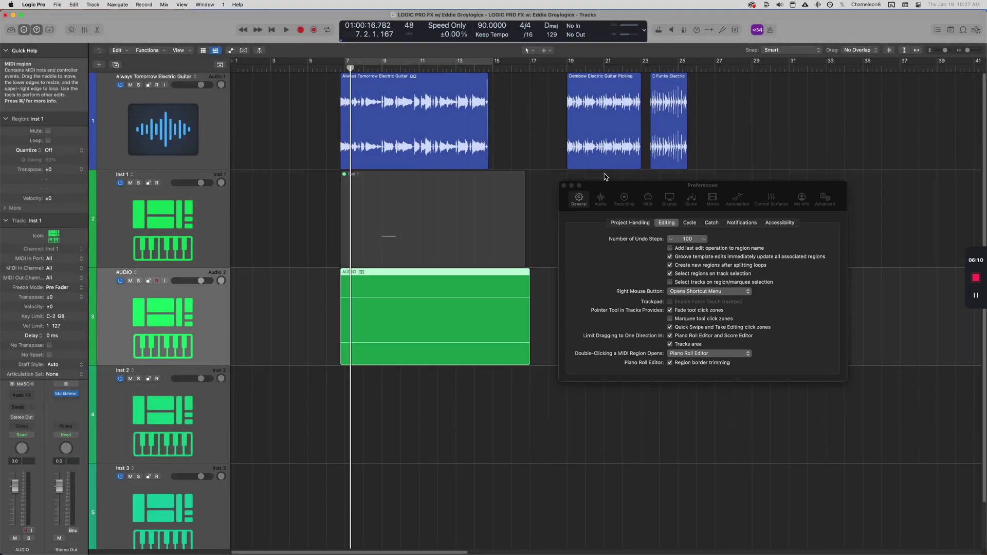
{"action": "left_click_drag", "start_coordinate": [530, 271], "coordinate": [442, 273]}
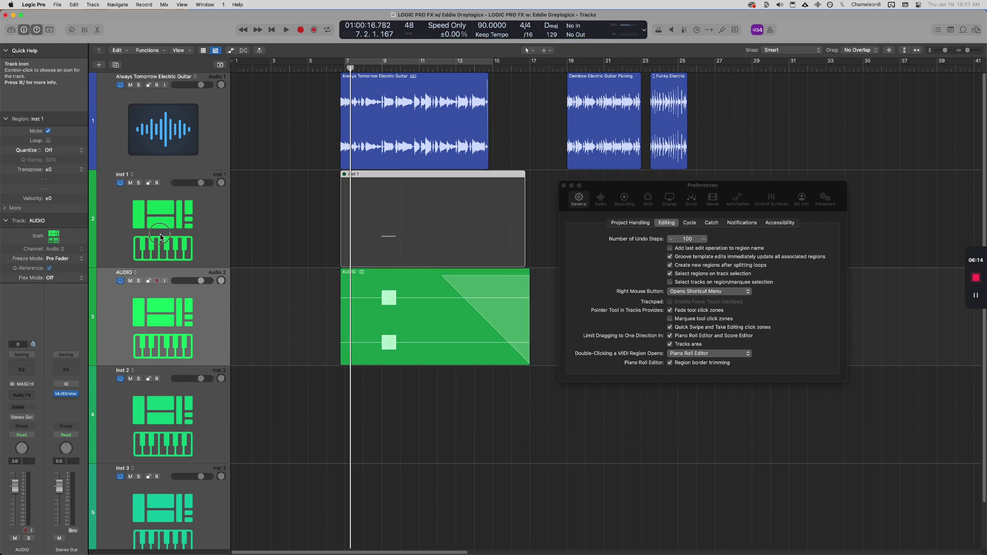
{"action": "left_click", "coordinate": [406, 231]}
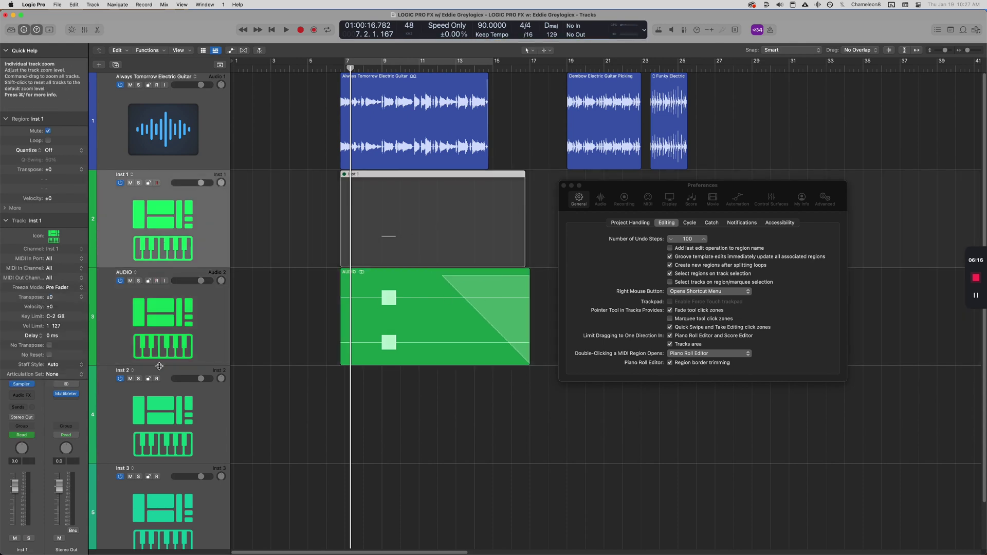
{"action": "left_click", "coordinate": [411, 337]}
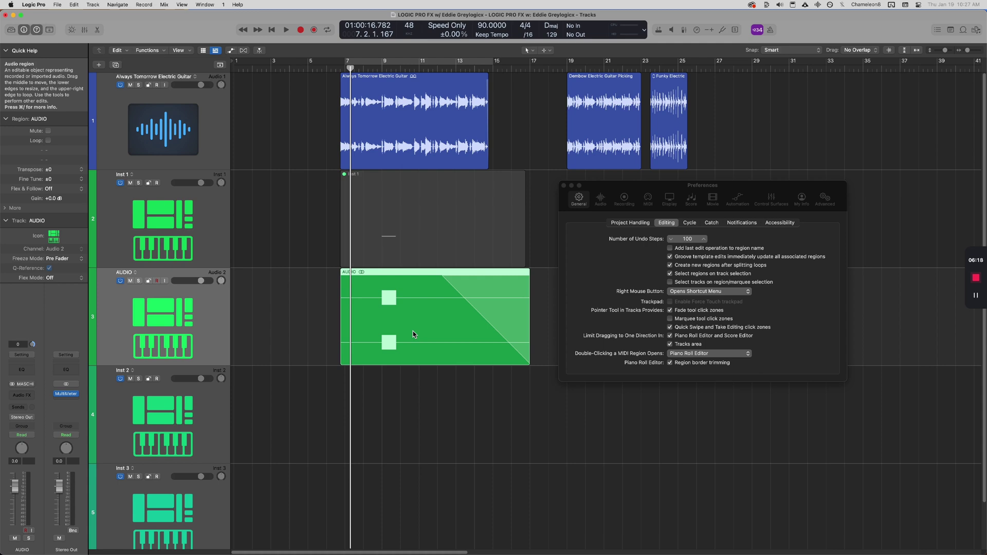
Step: Switch the Preferences window to Display settings and reposition it on screen
{"action": "left_click", "coordinate": [669, 198]}
{"action": "left_click_drag", "start_coordinate": [678, 184], "coordinate": [747, 106]}
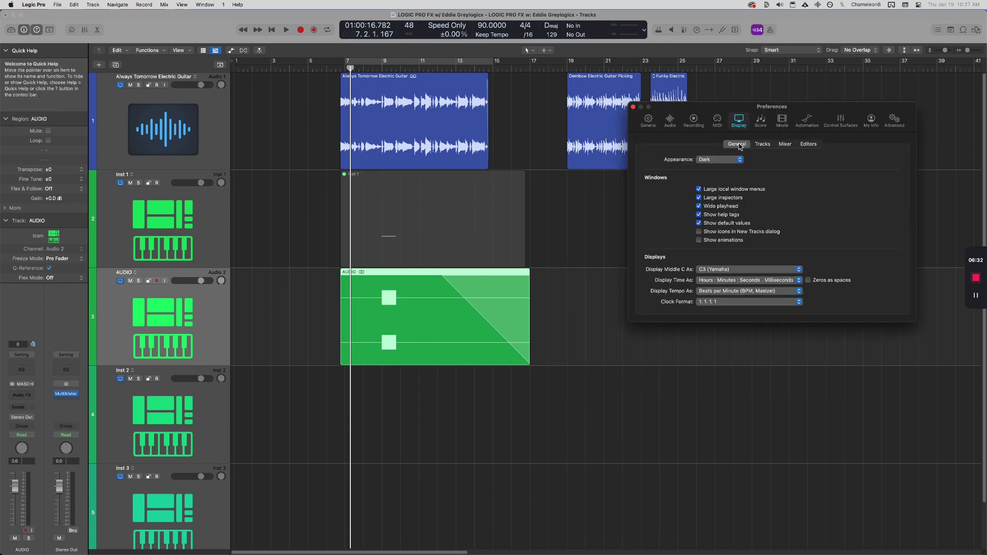
{"action": "left_click_drag", "start_coordinate": [739, 125], "coordinate": [763, 132]}
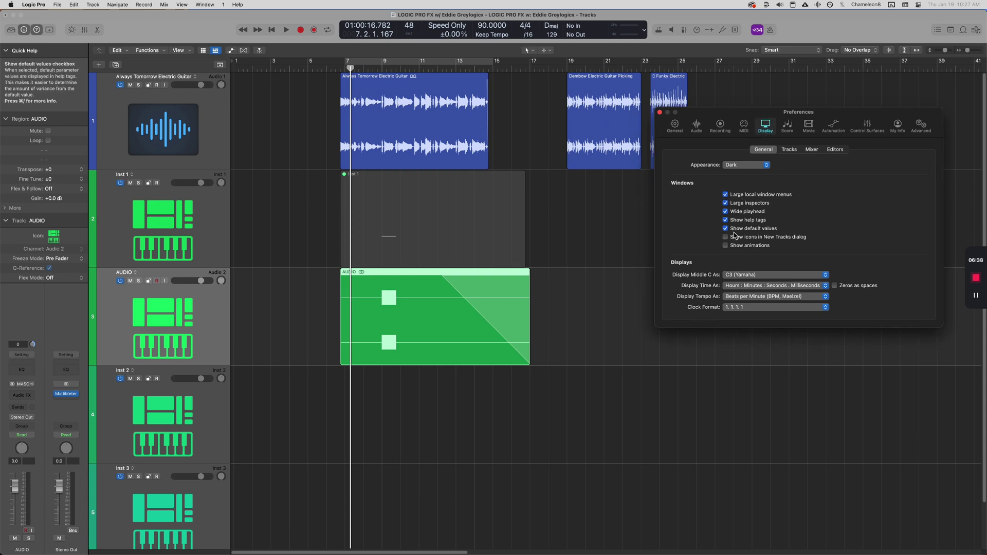
{"action": "left_click_drag", "start_coordinate": [762, 153], "coordinate": [695, 153]}
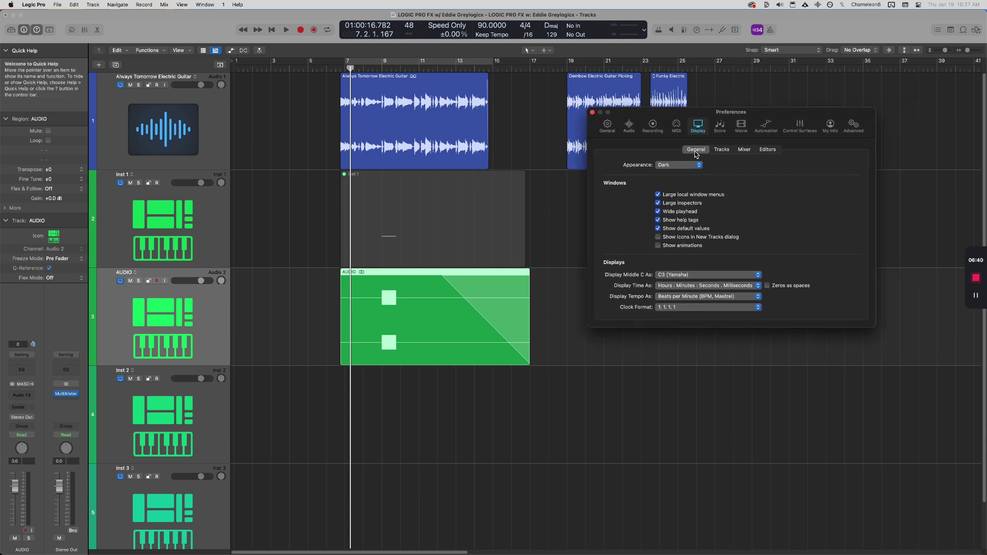
Step: Enable Large local window menus, comparing the Functions menu text at small and large sizes
{"action": "left_click", "coordinate": [680, 196]}
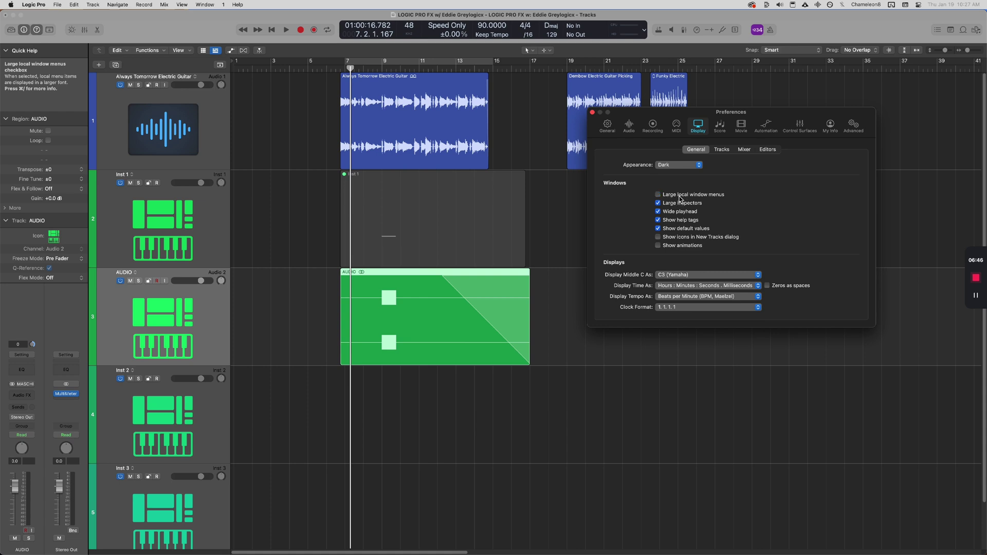
{"action": "left_click", "coordinate": [679, 197]}
{"action": "left_click", "coordinate": [679, 199]}
{"action": "left_click", "coordinate": [161, 52]}
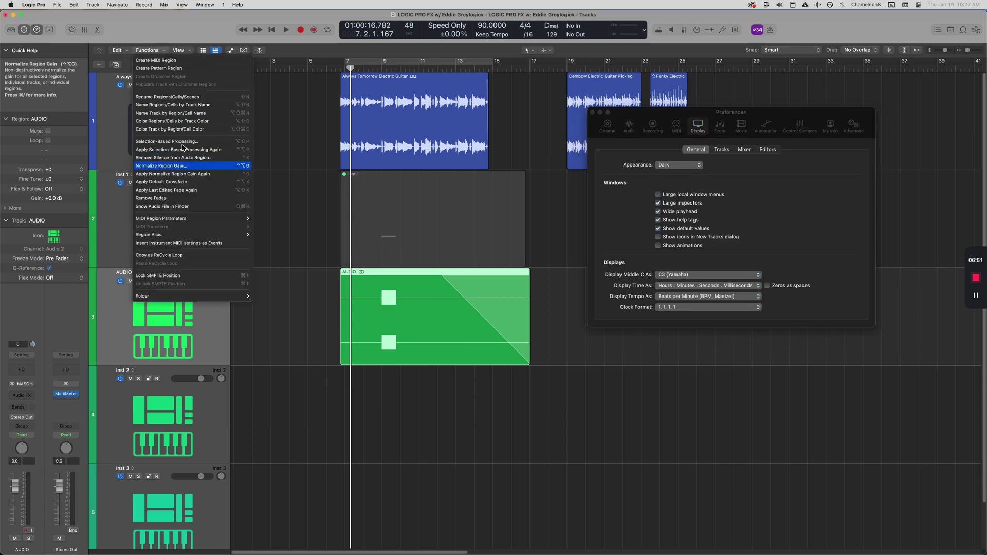
{"action": "left_click", "coordinate": [659, 196]}
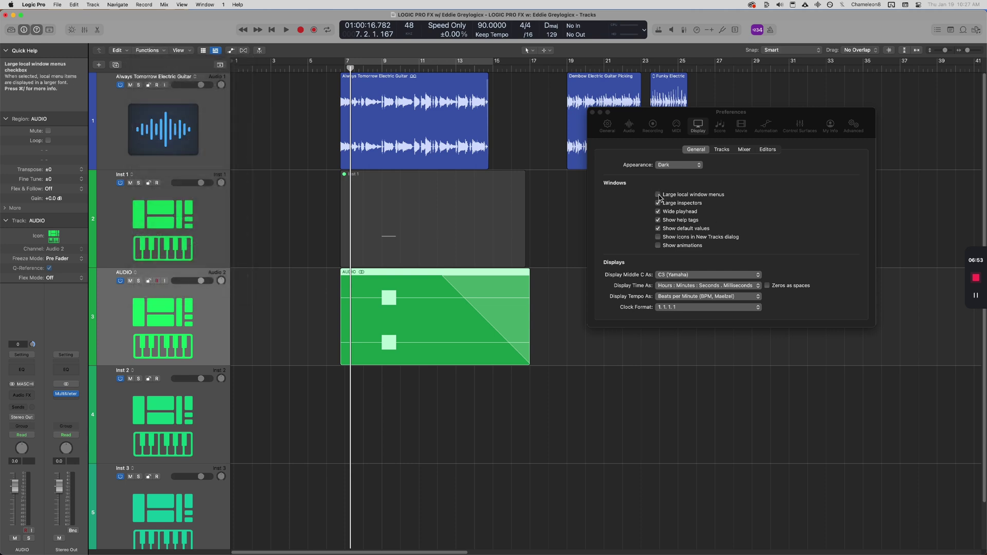
{"action": "left_click", "coordinate": [156, 51]}
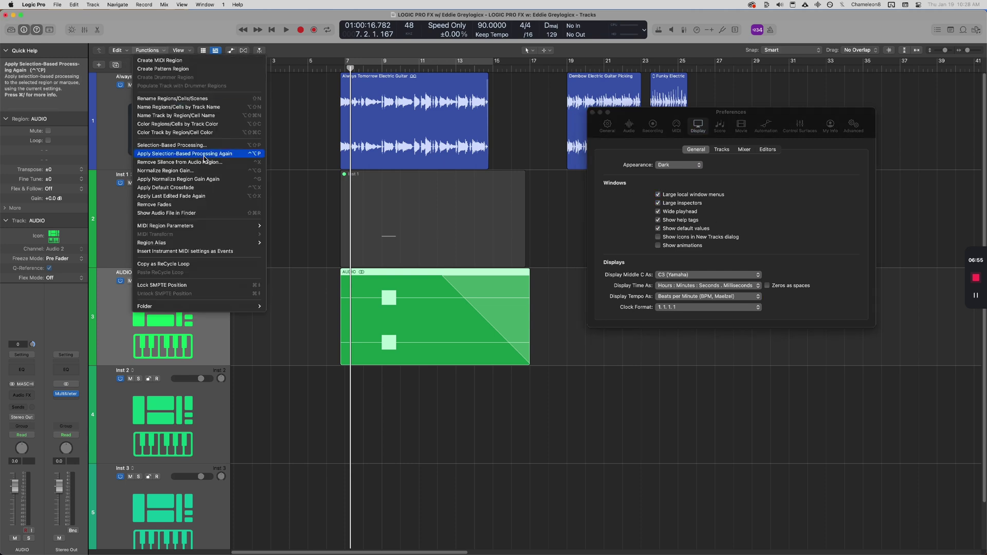
{"action": "left_click", "coordinate": [747, 202]}
Step: Leave Large inspectors and Wide playhead enabled after comparing each switched off
{"action": "left_click_drag", "start_coordinate": [765, 115], "coordinate": [712, 159]}
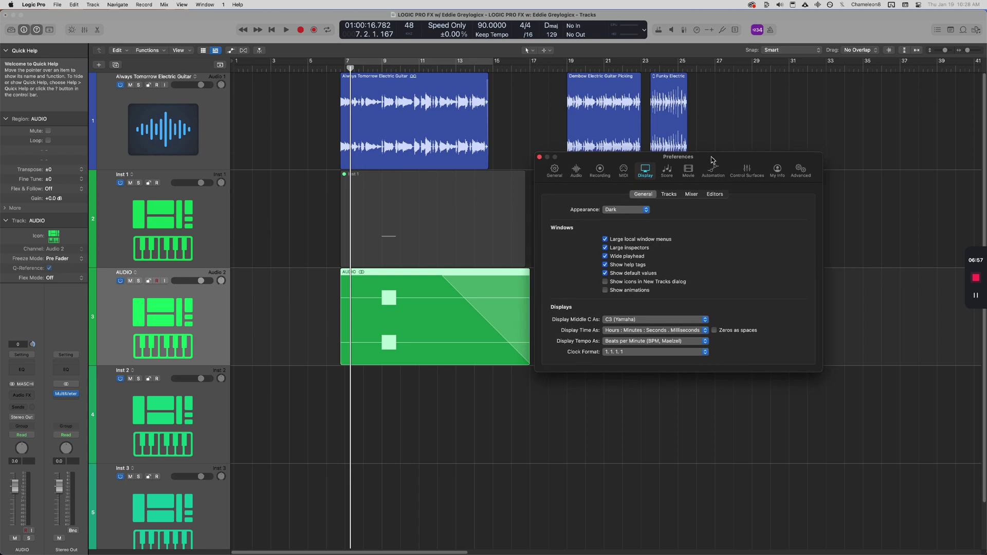
{"action": "left_click", "coordinate": [619, 249]}
{"action": "left_click", "coordinate": [619, 251]}
{"action": "left_click", "coordinate": [620, 256]}
{"action": "left_click", "coordinate": [620, 256]}
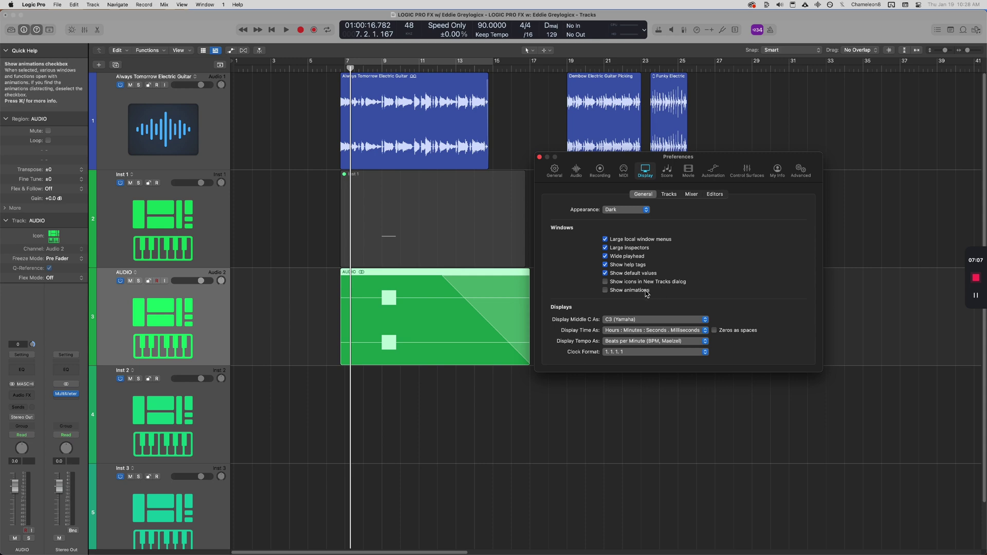
Step: Show the Editors display preferences and open the Inst 1 MIDI region in the Piano Roll
{"action": "left_click", "coordinate": [715, 197]}
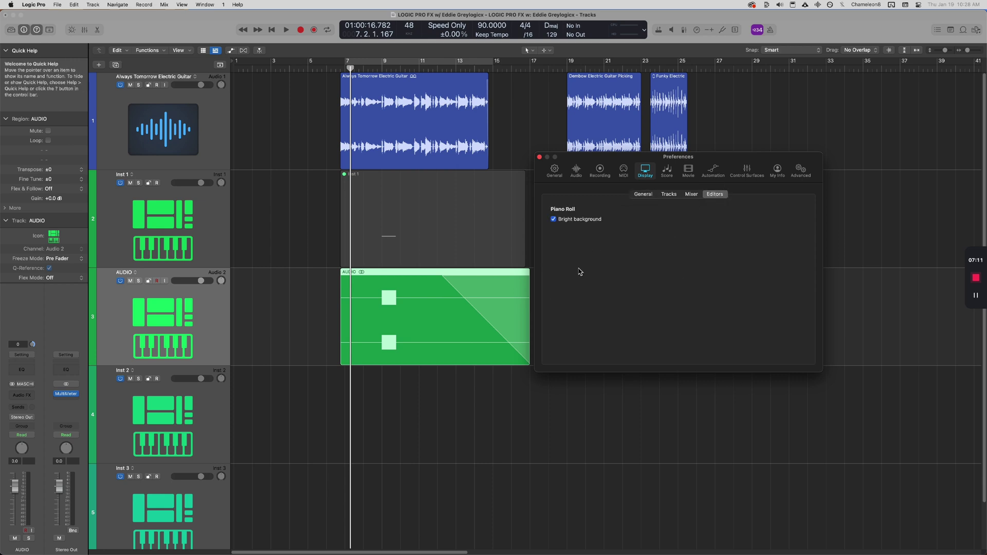
{"action": "left_click", "coordinate": [570, 221]}
{"action": "left_click", "coordinate": [472, 431]}
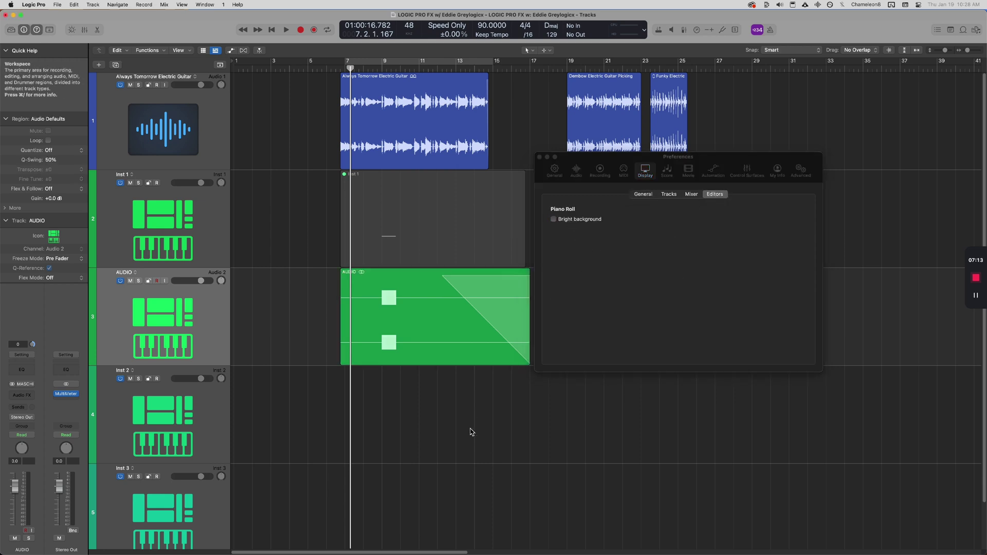
{"action": "left_click", "coordinate": [418, 233]}
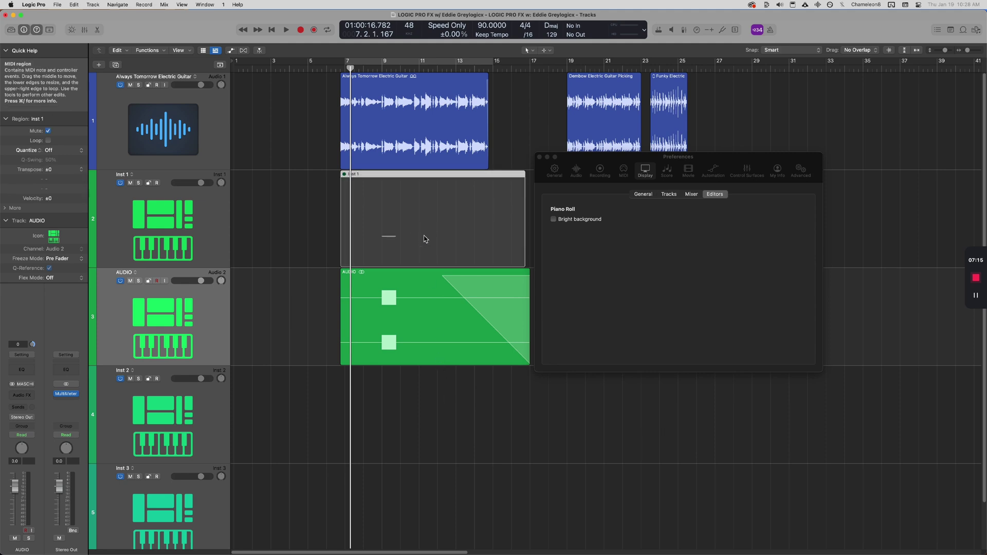
{"action": "key", "text": "p"}
Step: Turn on Piano Roll Bright background, compare it off and on, and select the D3 note
{"action": "left_click", "coordinate": [567, 221]}
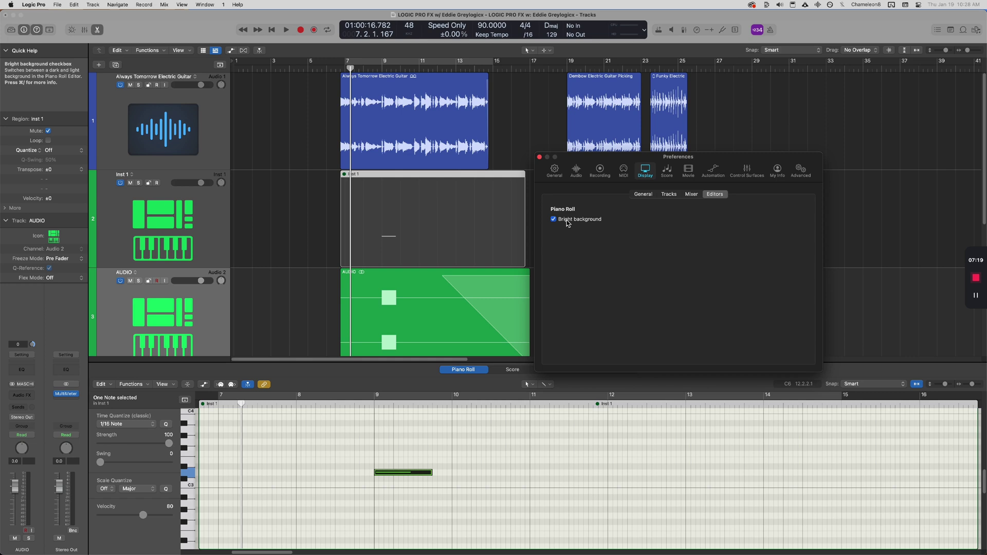
{"action": "left_click", "coordinate": [567, 222]}
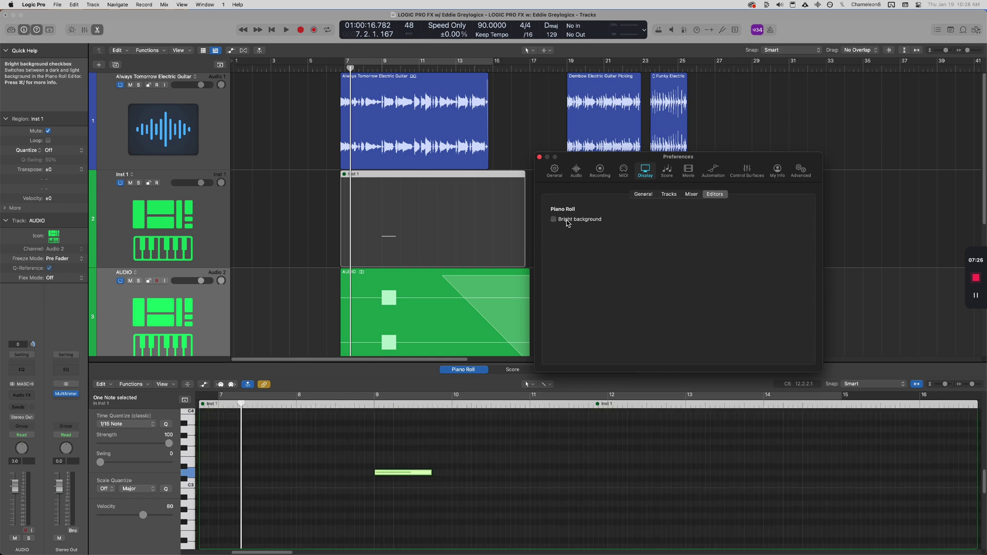
{"action": "left_click", "coordinate": [568, 223]}
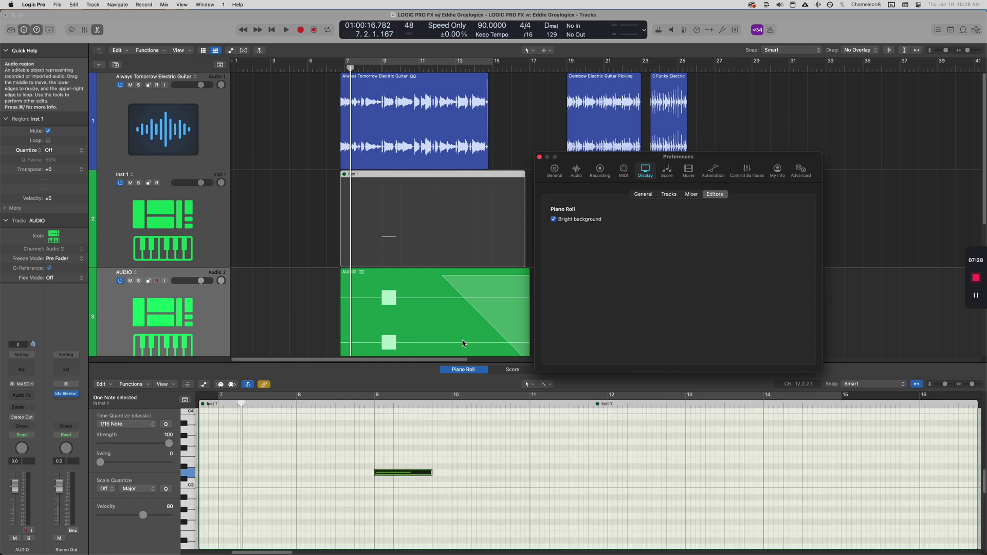
{"action": "scroll", "coordinate": [399, 469], "scroll_direction": "up", "scroll_amount": 3}
{"action": "left_click", "coordinate": [671, 481]}
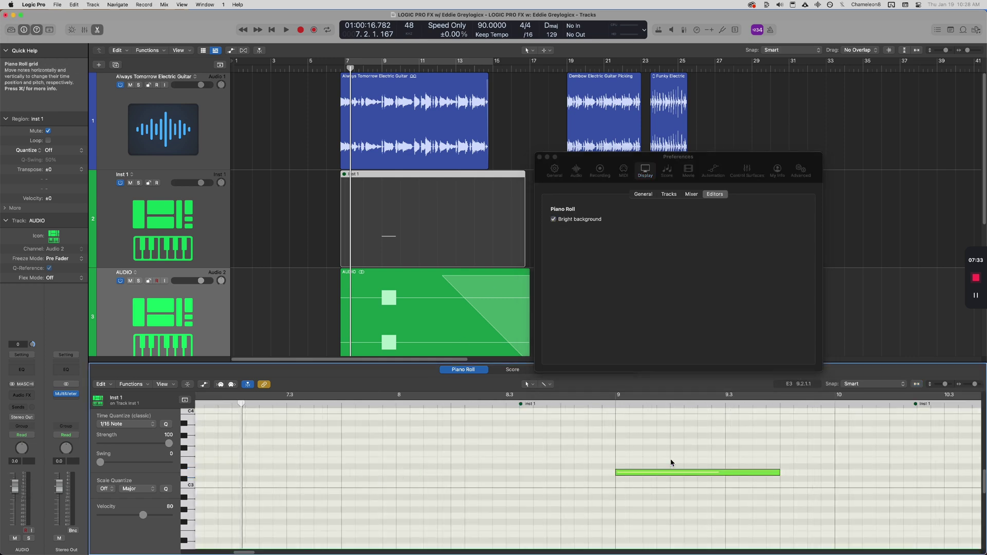
{"action": "left_click", "coordinate": [676, 472]}
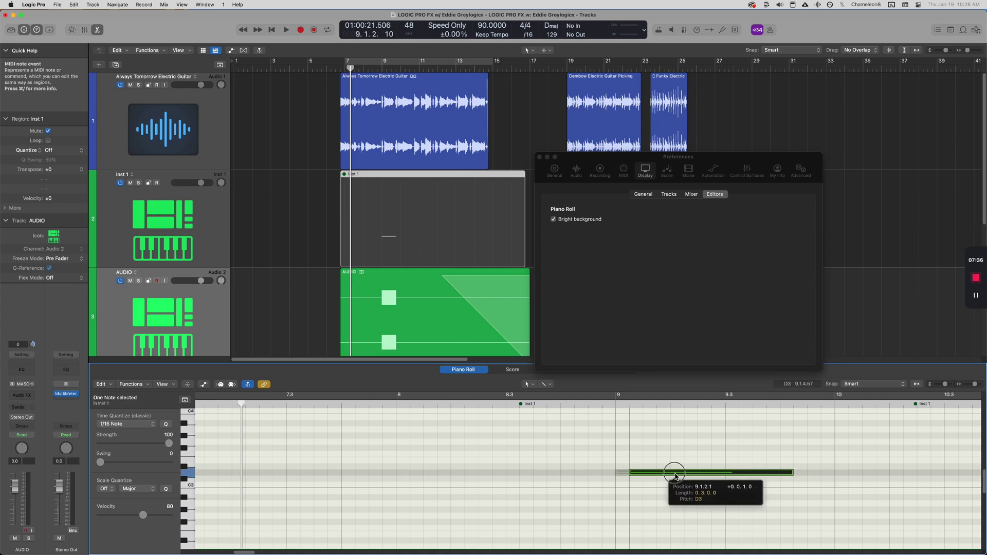
{"action": "key", "text": "p"}
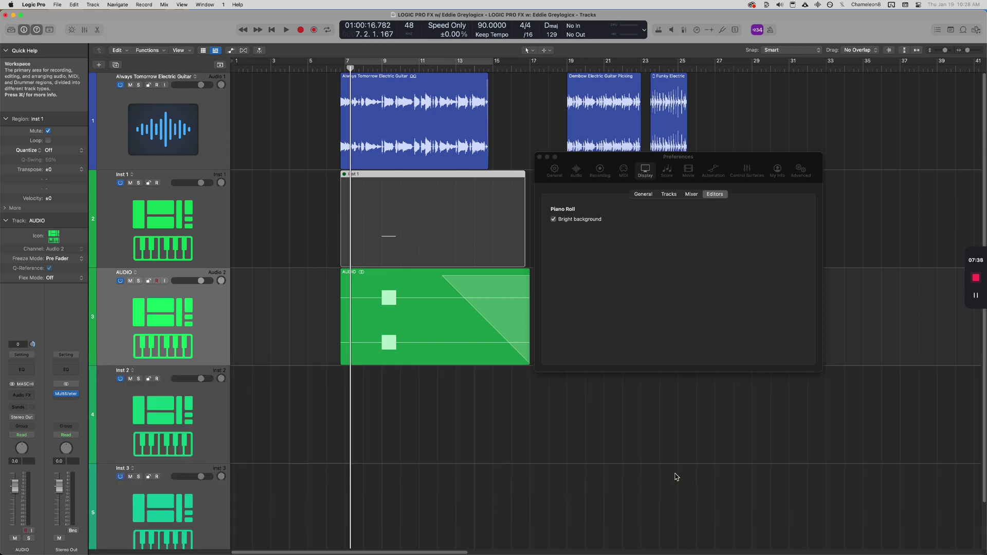